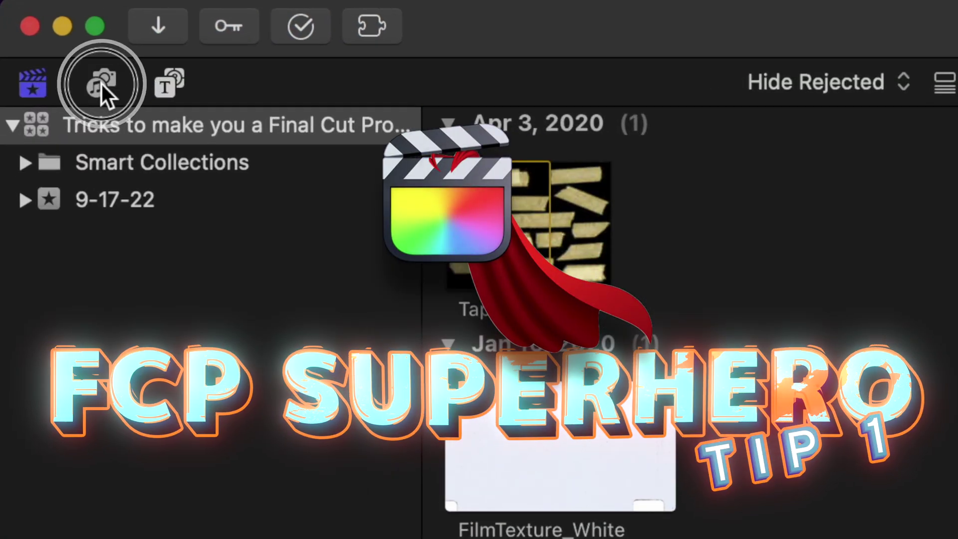
- Show the Photos, Music, Apple TV and Sound Effects sources in the browser sidebar
left_click(101, 84)
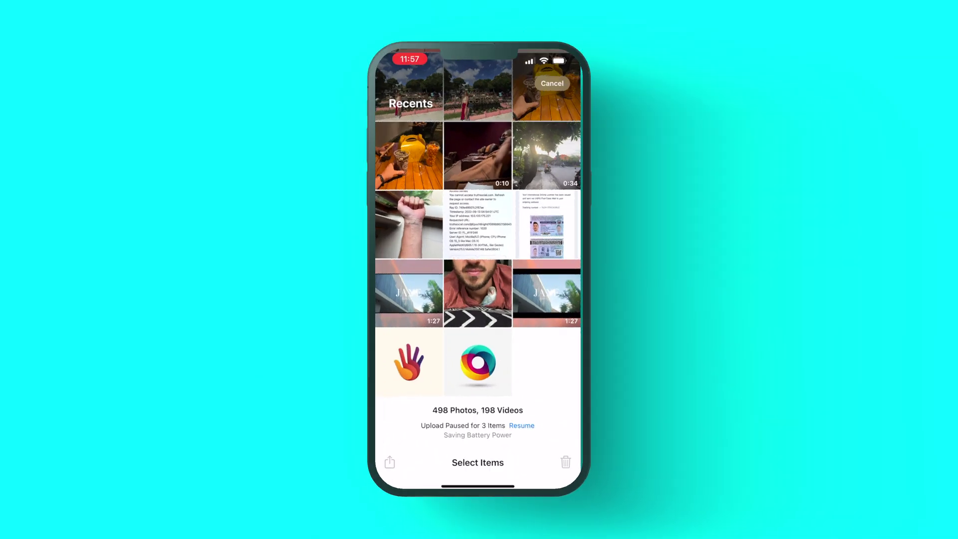
- Add the two selected logo photos to a new album via Add to Album
left_click(390, 463)
scroll(478, 299, "down", 3)
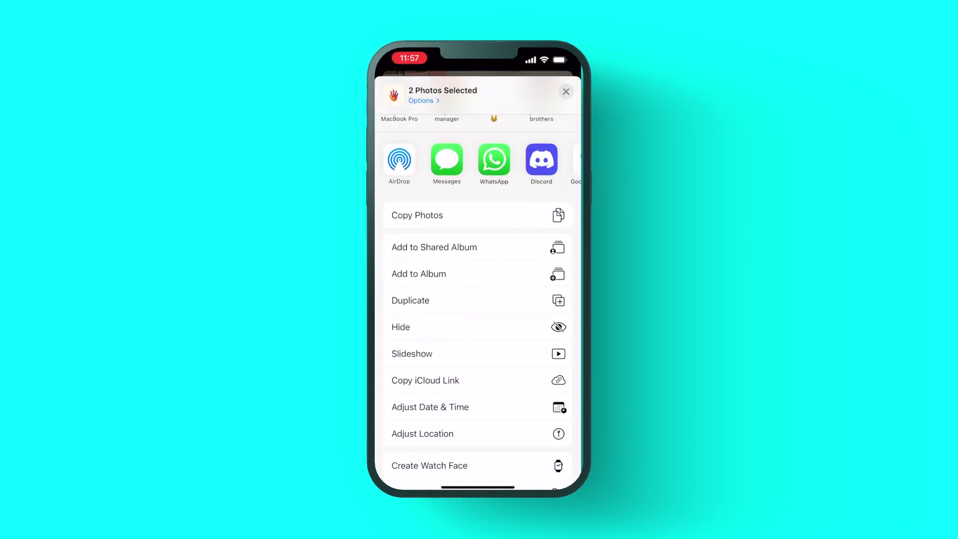
left_click(418, 199)
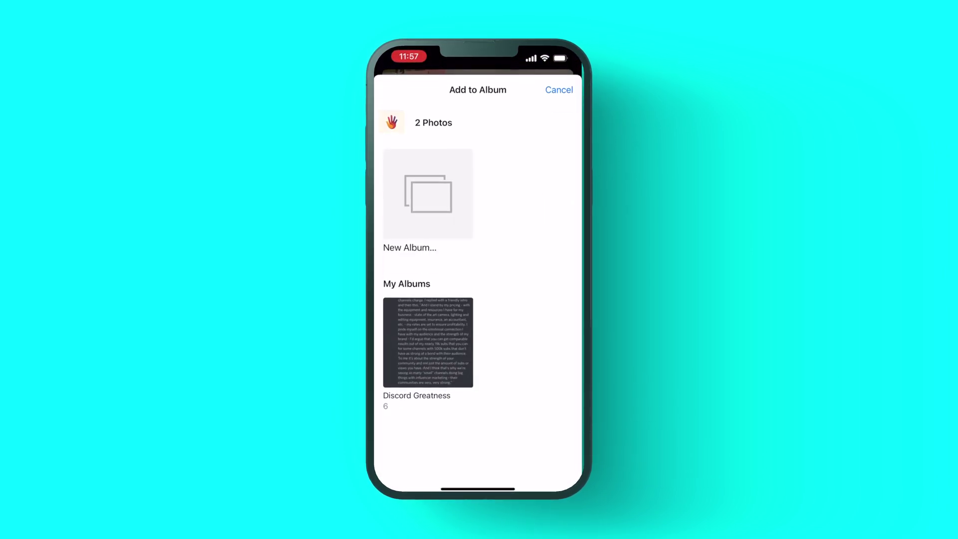
left_click(427, 194)
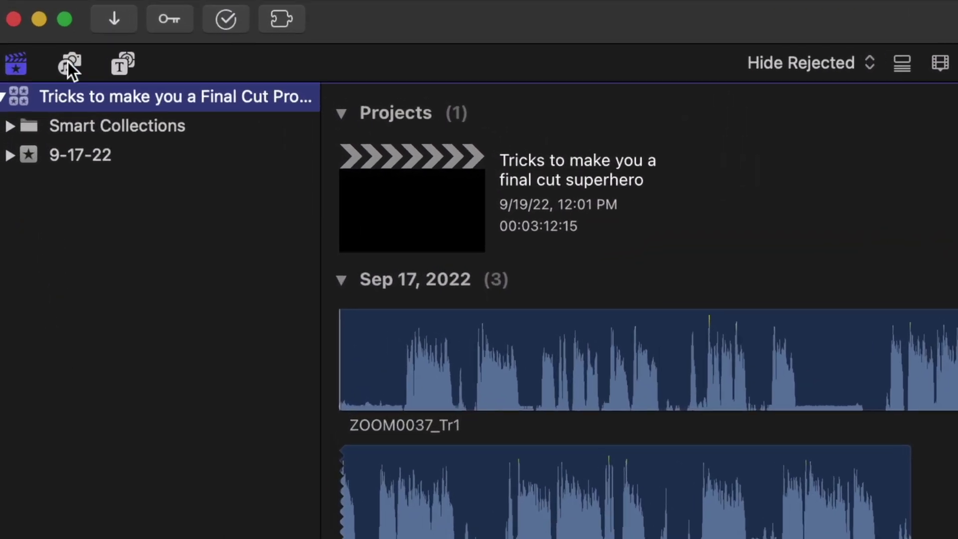
- Open the Logos/photos FCP album in Photos and Audio to view both logo images
left_click(68, 62)
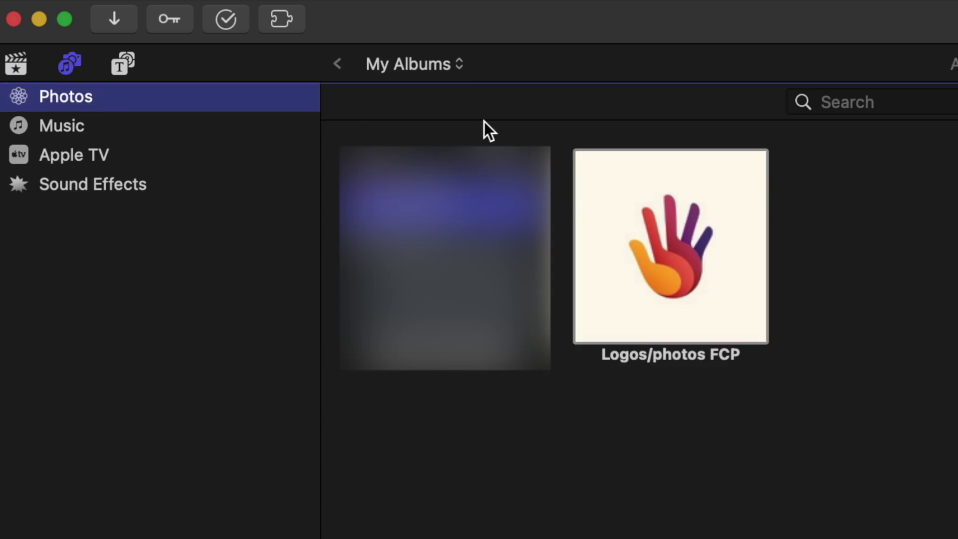
left_click(655, 241)
double_click(651, 240)
left_click(462, 244)
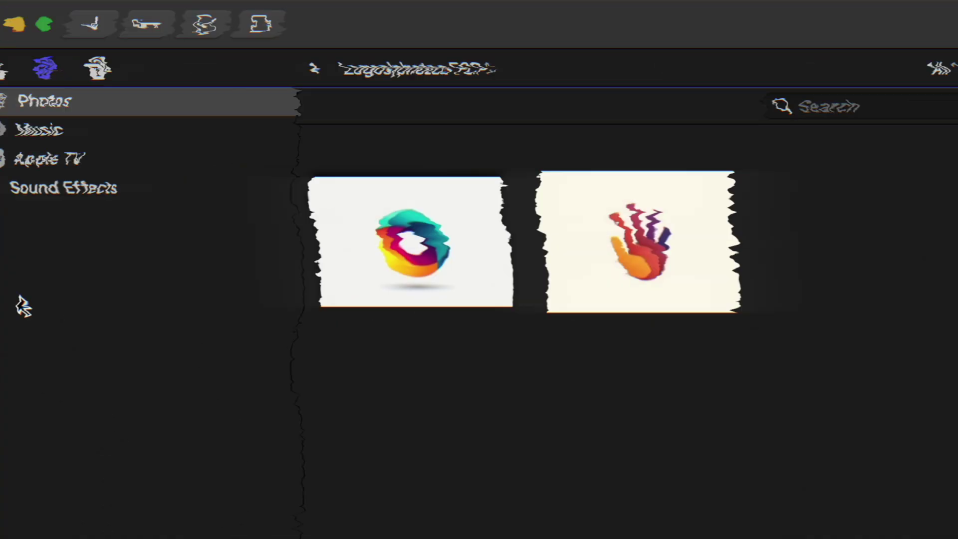
- Add Aves - Rainbow City.mp3 from Finder to the Music library
left_click(75, 125)
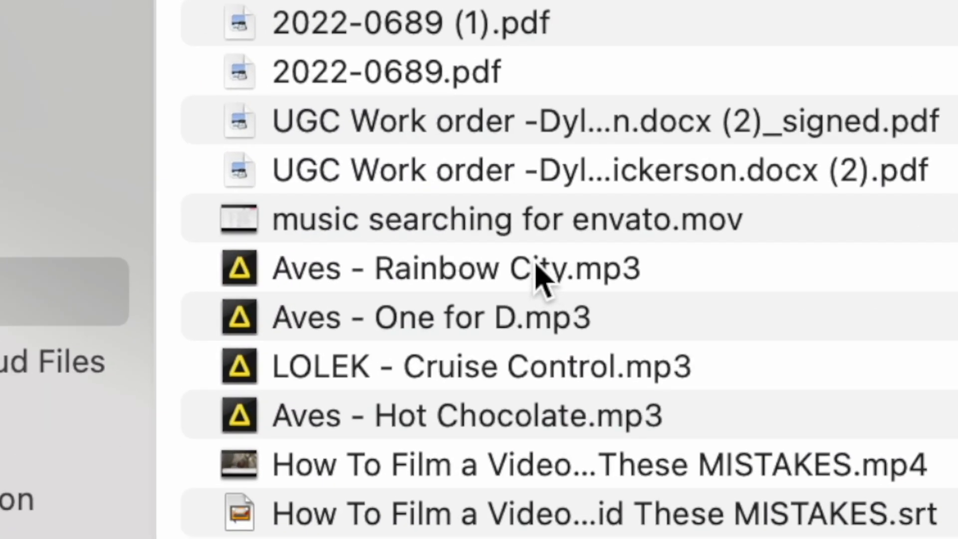
left_click(590, 287)
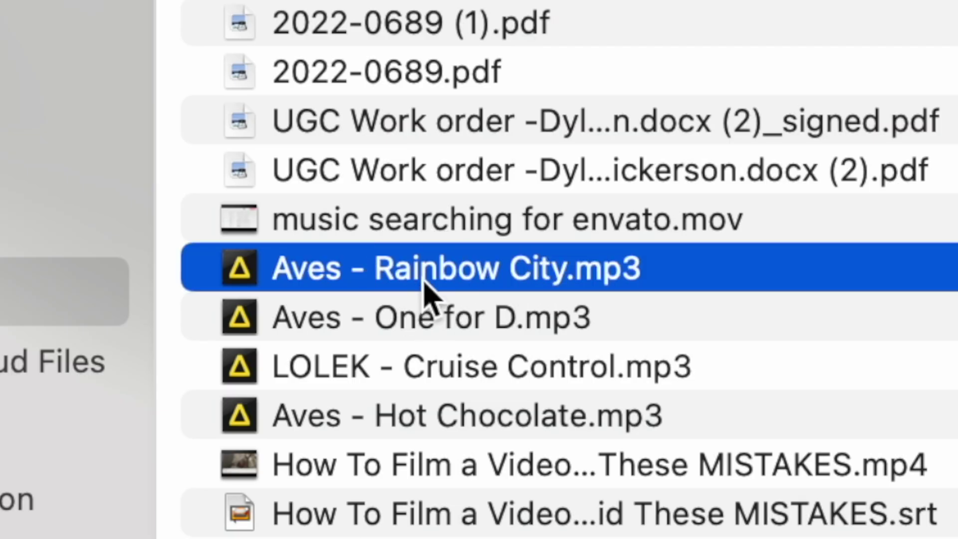
double_click(537, 272)
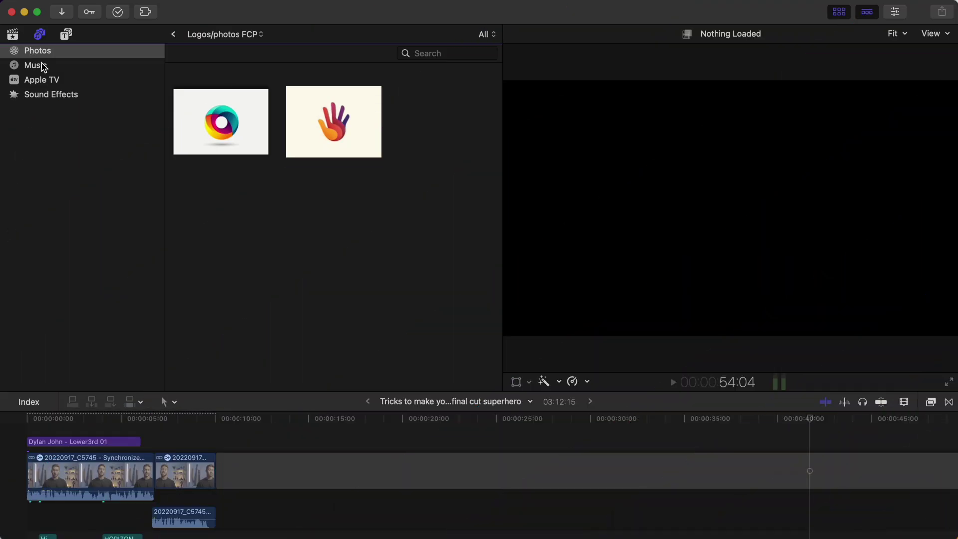
- Search the Music library for 'rainbow' and preview Rainbow City by Sundays
left_click(43, 67)
left_click(466, 54)
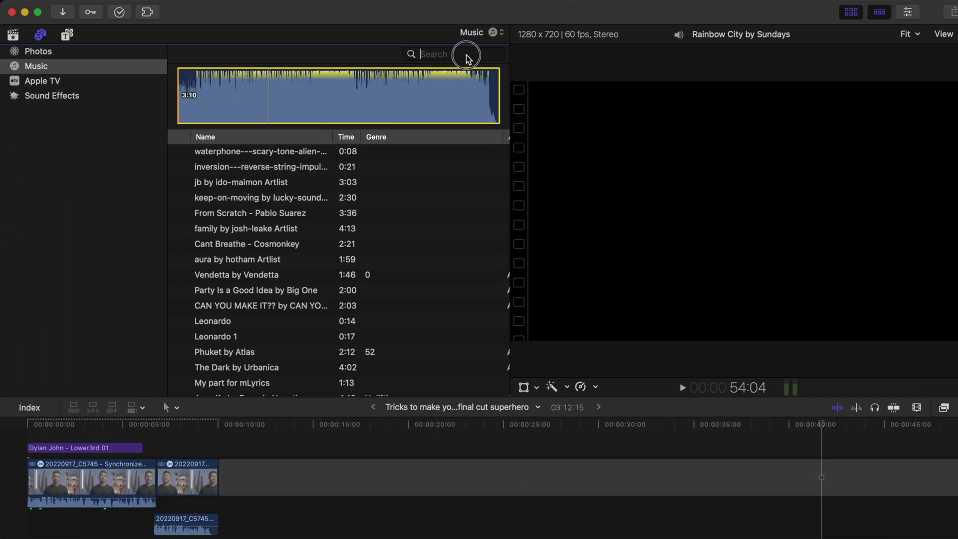
type("rainb")
type("ow")
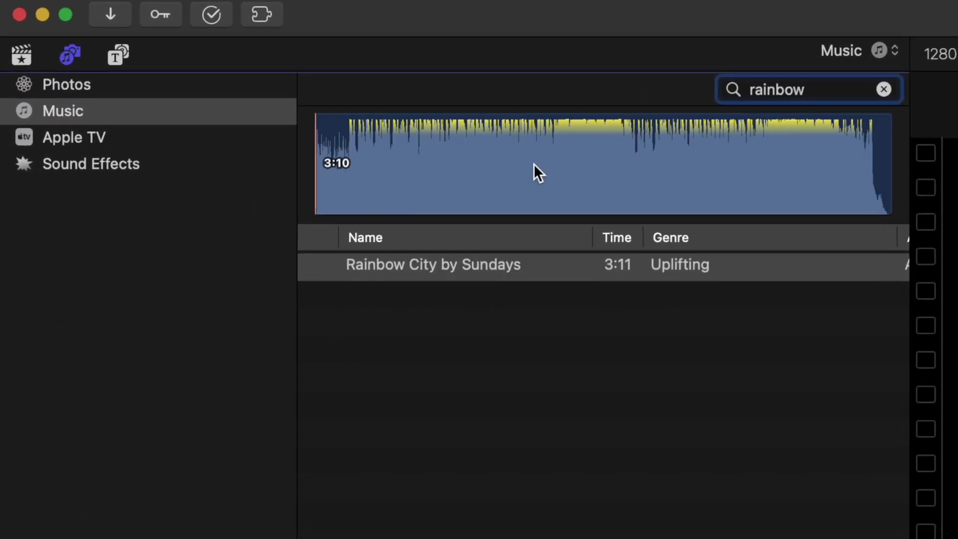
key("space")
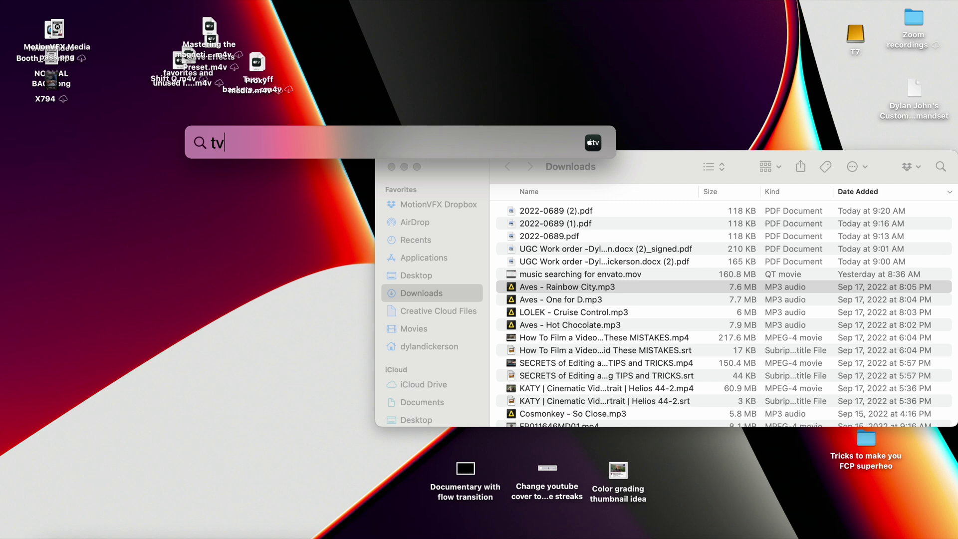
- Import all seven 8mm overlay clips into the TV app and show them under Apple TV
key("Return")
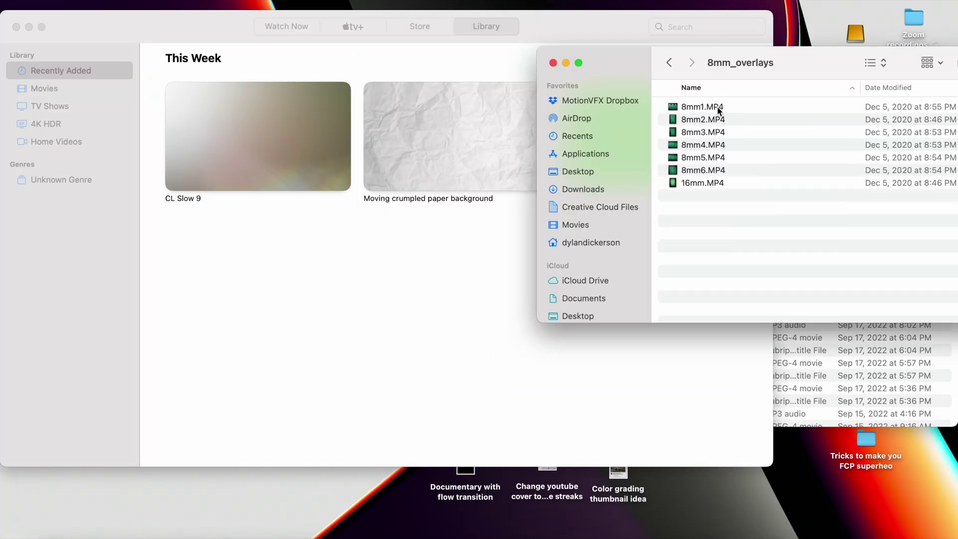
left_click(719, 109)
key("super+a")
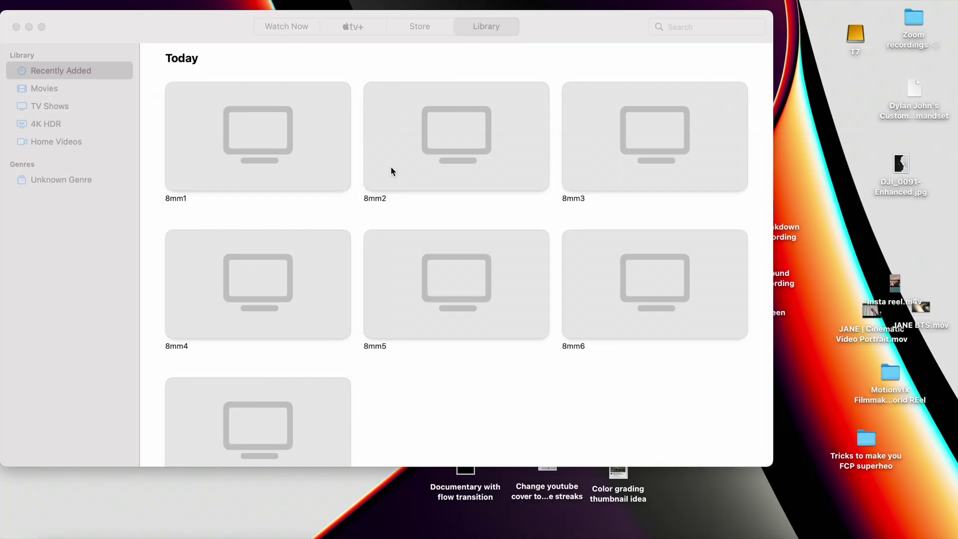
scroll(586, 414, "down", 3)
scroll(587, 415, "up", 3)
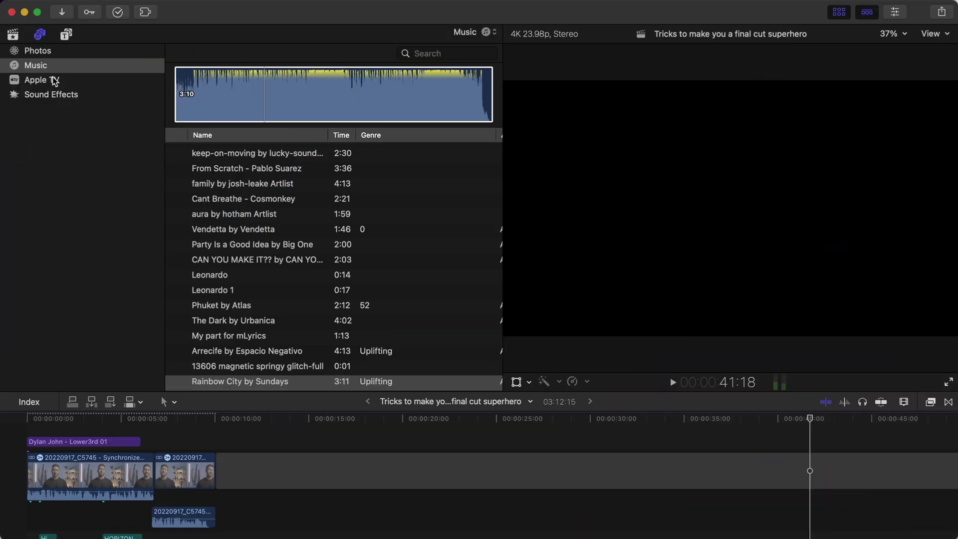
left_click(55, 85)
- Preview the 8mm2 and Like overlay clips, then scroll through the Sound Effects folders
left_click(259, 213)
left_click(246, 150)
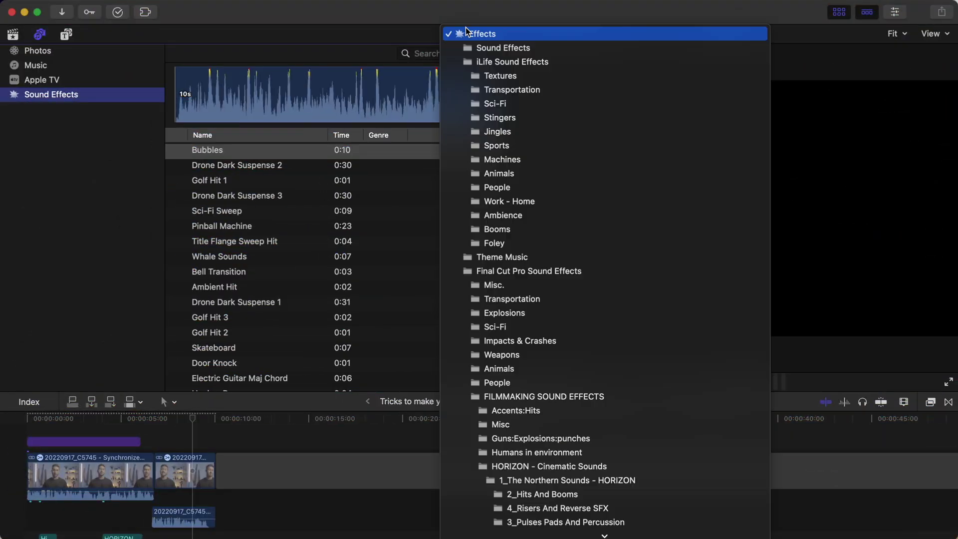
scroll(614, 217, "down", 20)
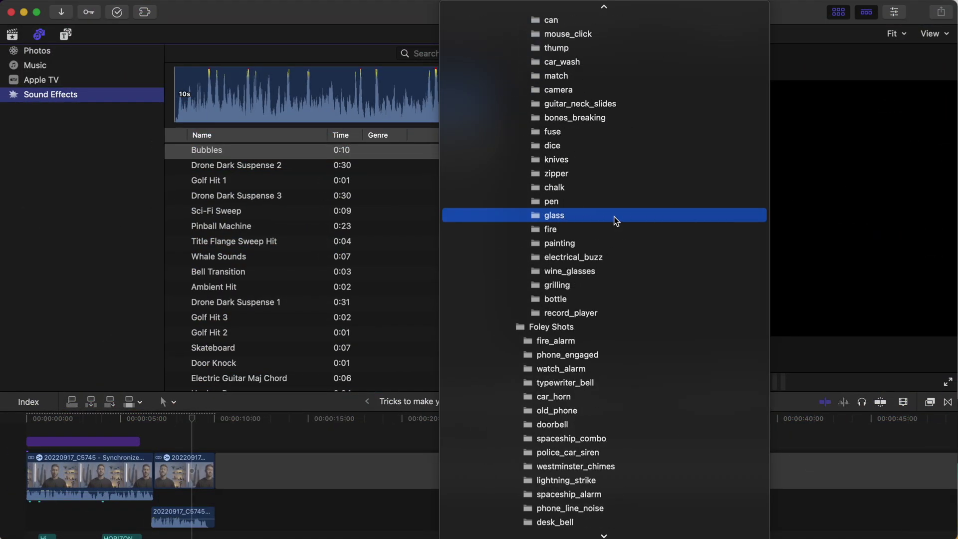
scroll(614, 217, "down", 15)
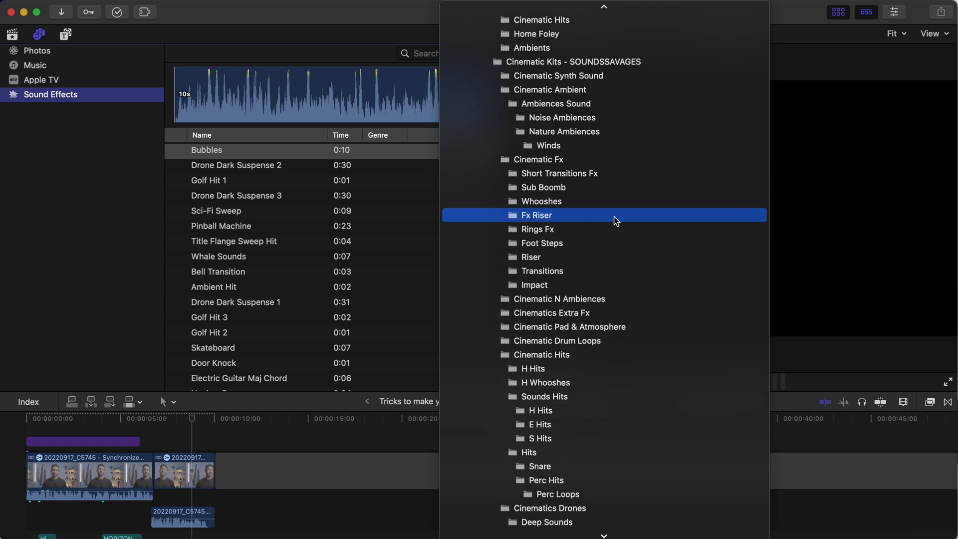
scroll(614, 216, "down", 20)
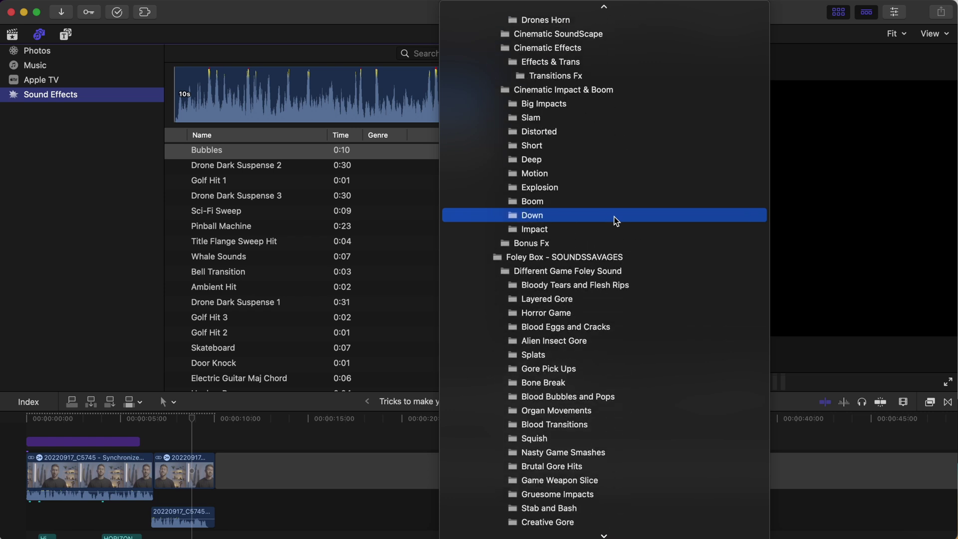
scroll(613, 217, "down", 6)
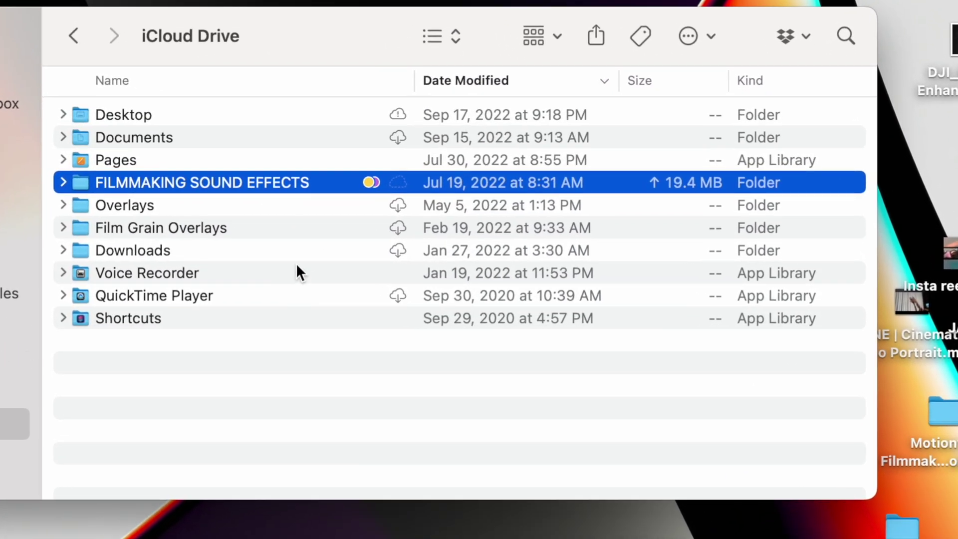
- Make an alias of the FILMMAKING SOUND EFFECTS folder, keeping its default alias name
right_click(288, 183)
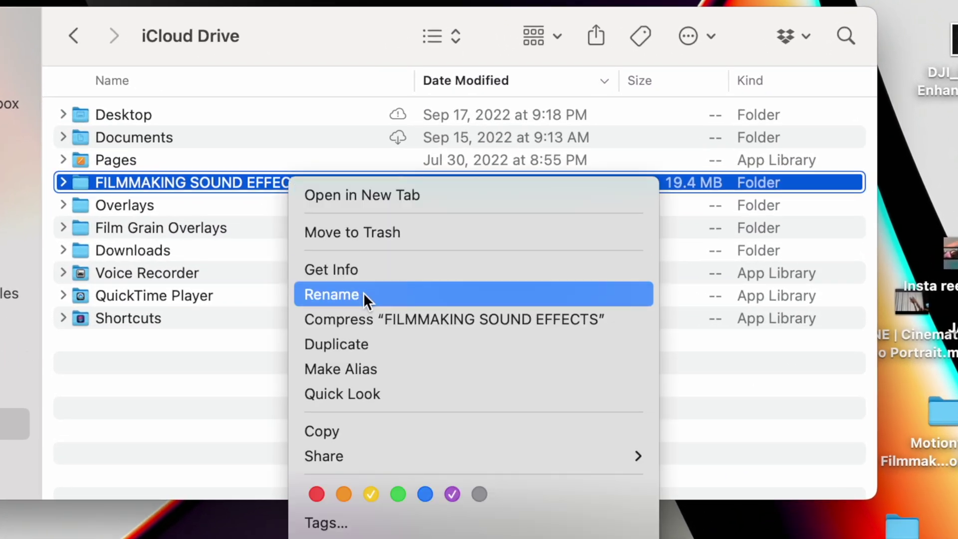
left_click(397, 369)
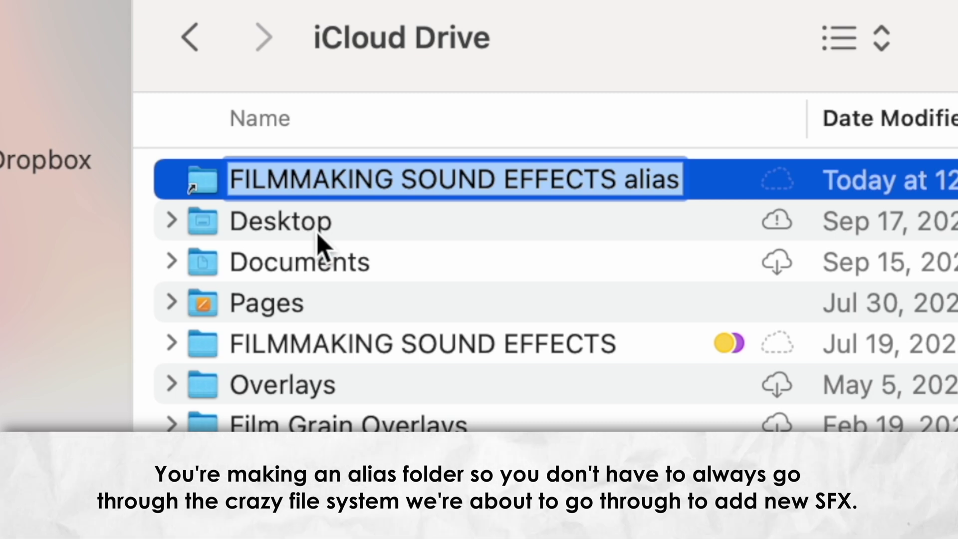
key("Return")
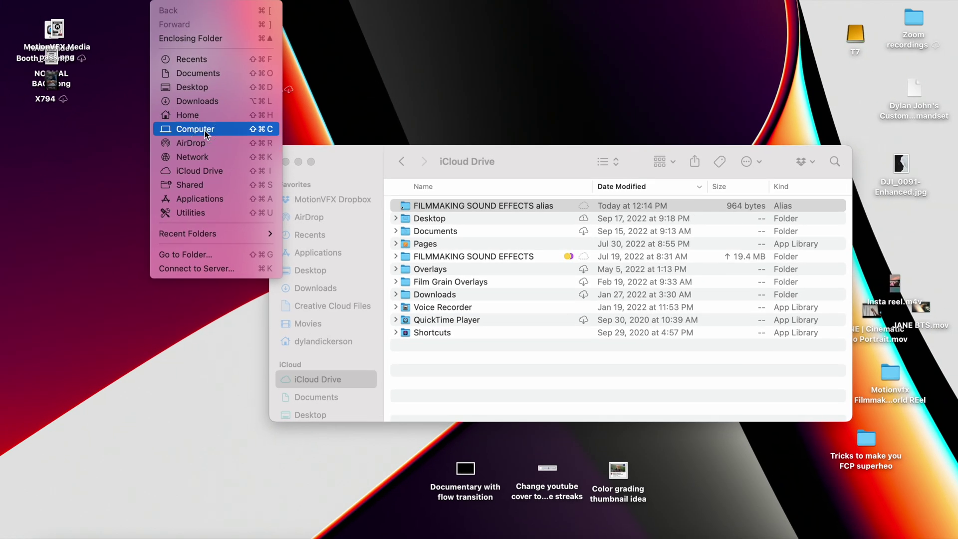
- Go to Macintosh HD/Library/Audio/Apple Loops/Apple/Final Cut Pro Sound Effects, where the MY SFX alias sits
left_click(100, 98)
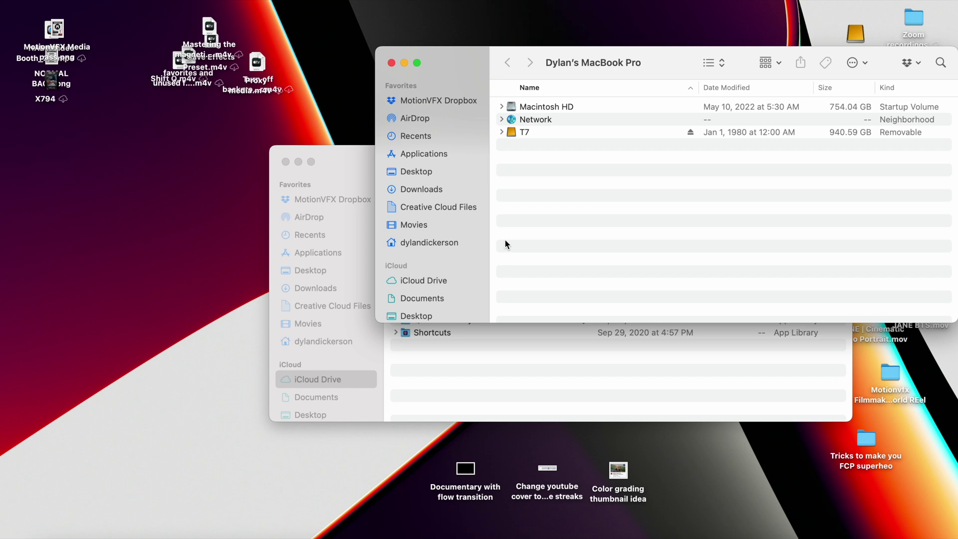
double_click(557, 111)
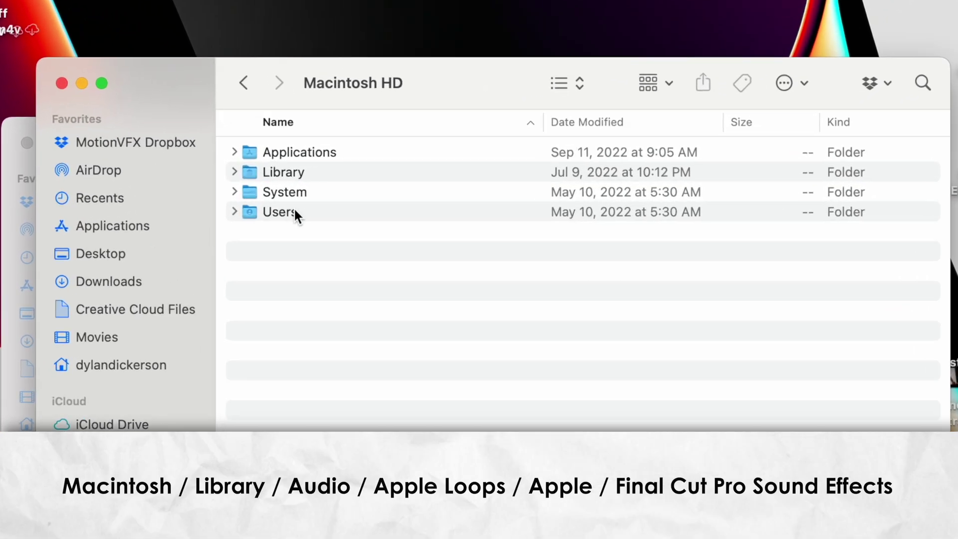
double_click(295, 174)
double_click(299, 191)
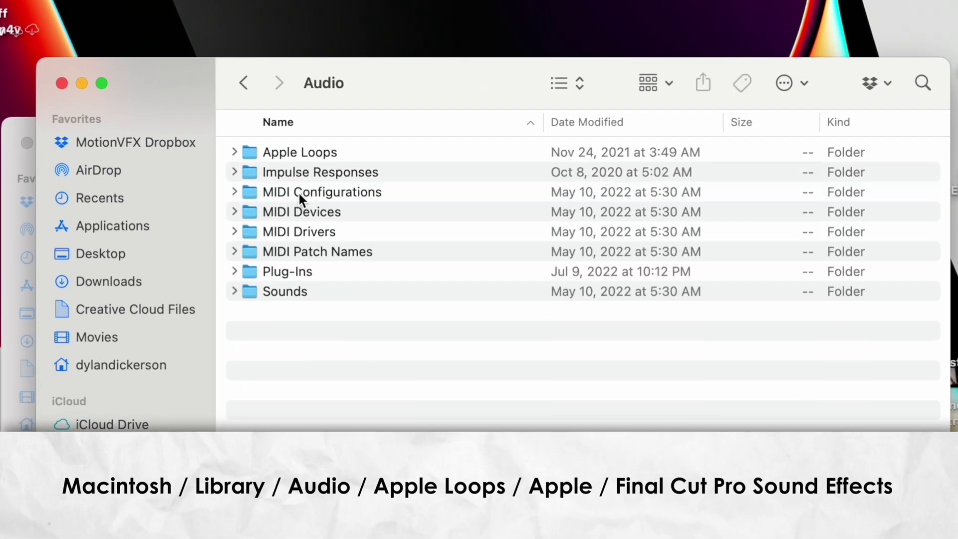
double_click(330, 153)
double_click(316, 152)
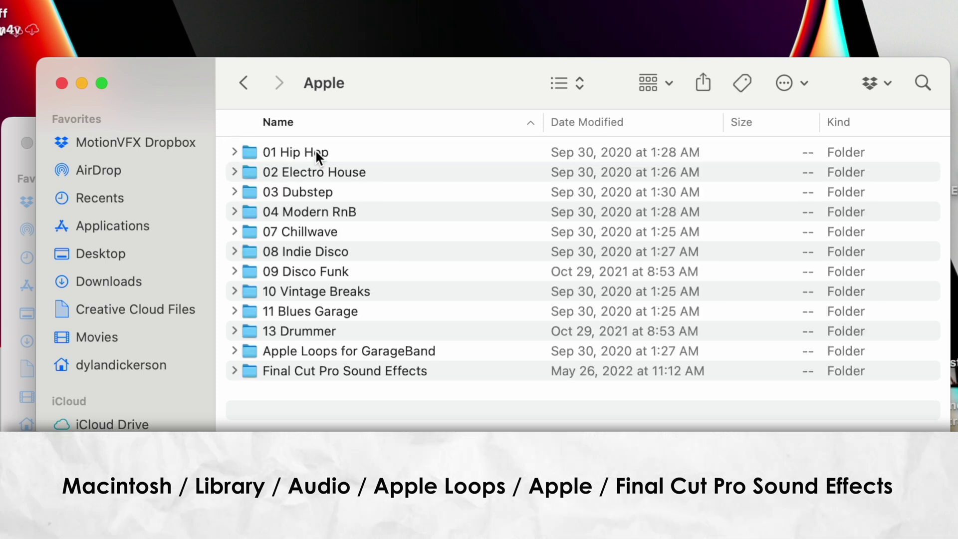
double_click(382, 371)
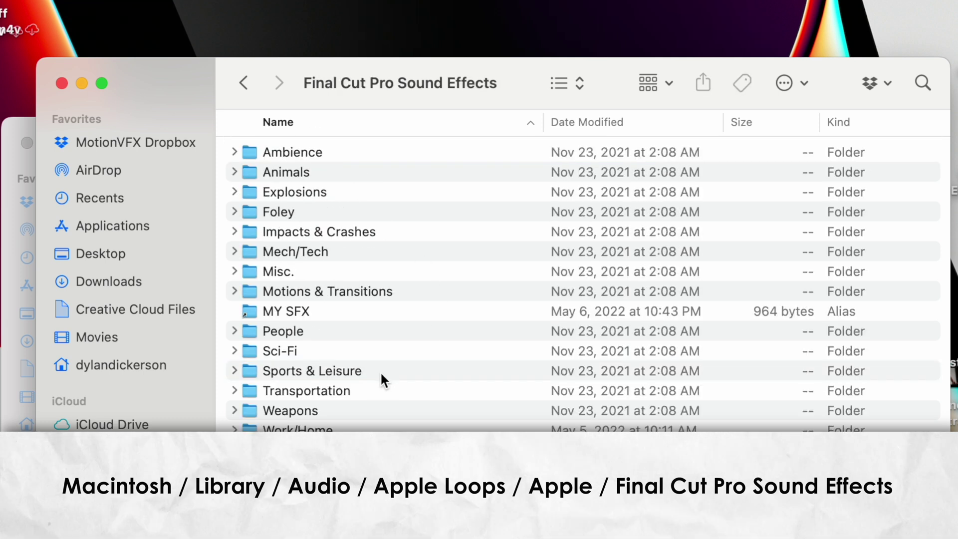
left_click(357, 315)
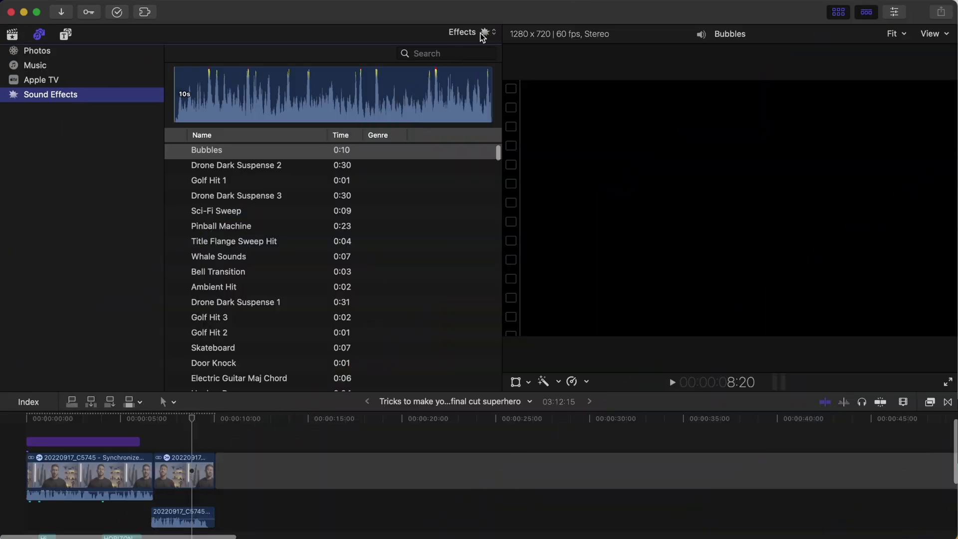
- Check the list of sound effect sources in Final Cut Pro's Sound Effects browser
left_click(466, 29)
scroll(579, 424, "down", 10)
scroll(579, 424, "up", 15)
scroll(582, 150, "up", 4)
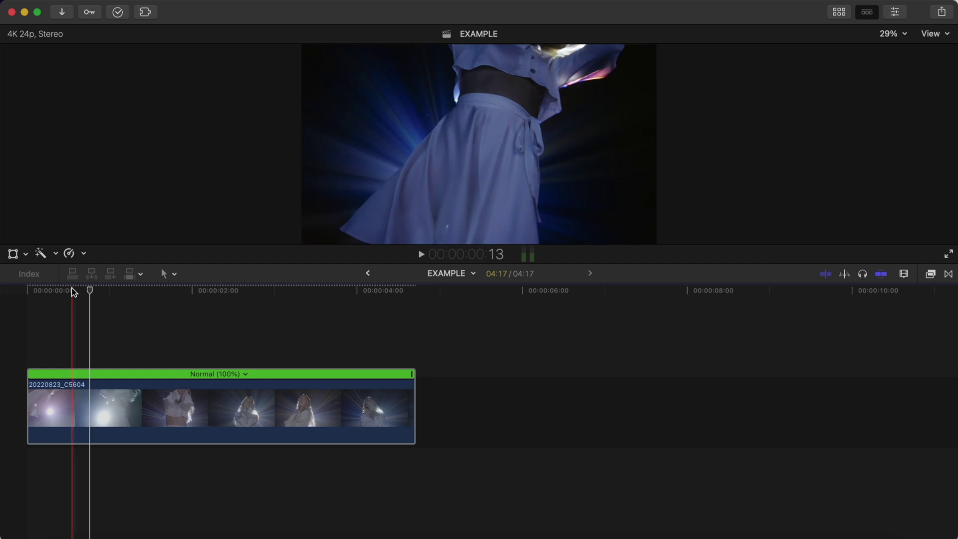
- Apply Automatic Speed to clip 20220823_C5604 from the Retime menu and with Option-/
left_click(72, 291)
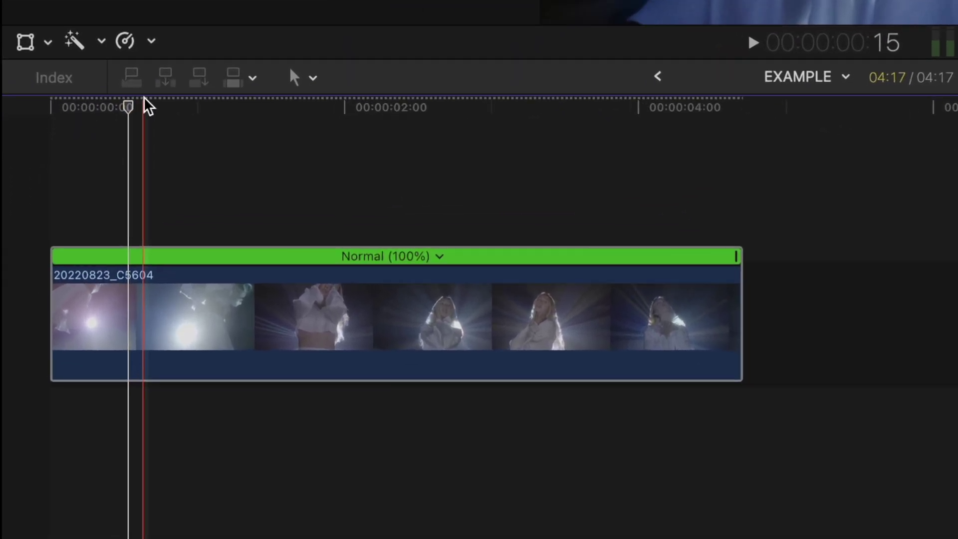
left_click(151, 41)
left_click(307, 289)
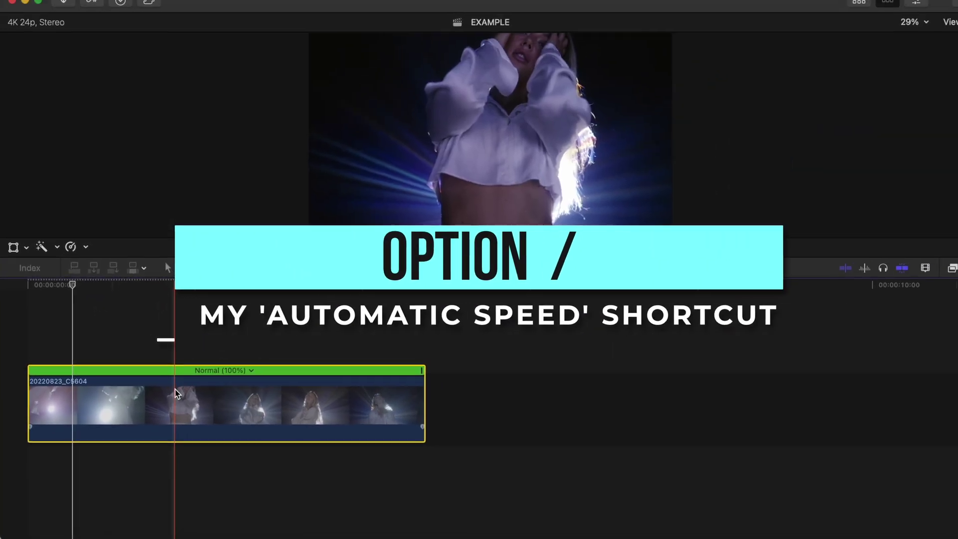
key("alt+slash")
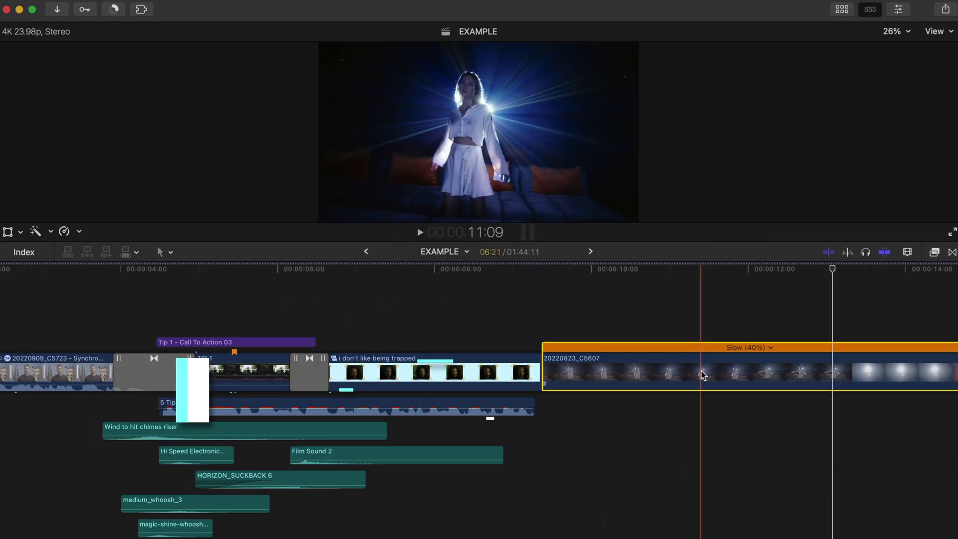
- Blade the slowed clip at two points and raise Film Sound 2 by 1 dB
key("b")
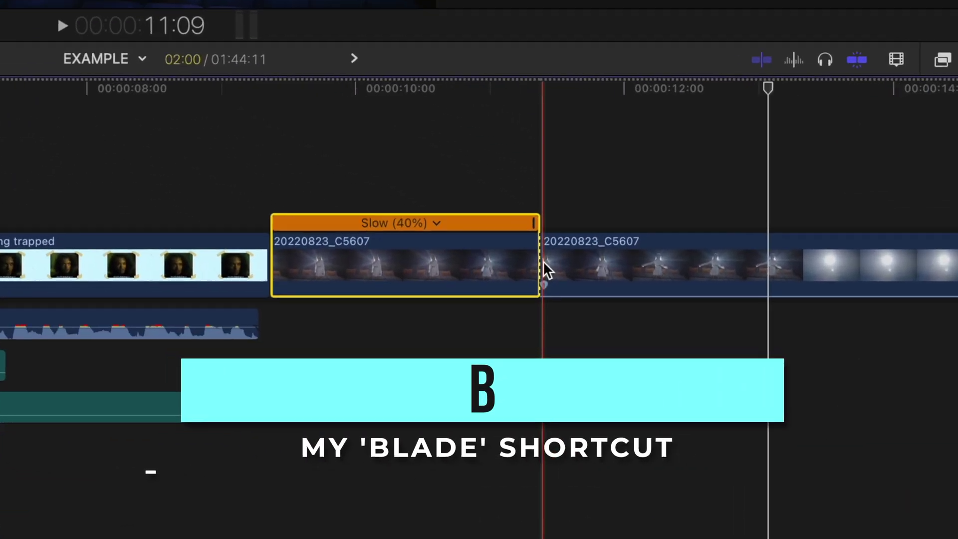
key("b")
key("b")
key("b")
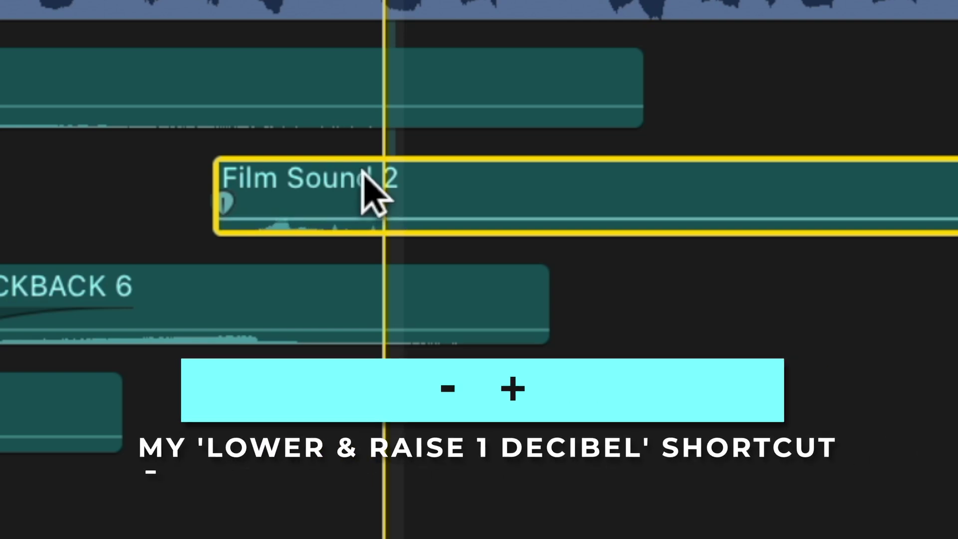
key("plus")
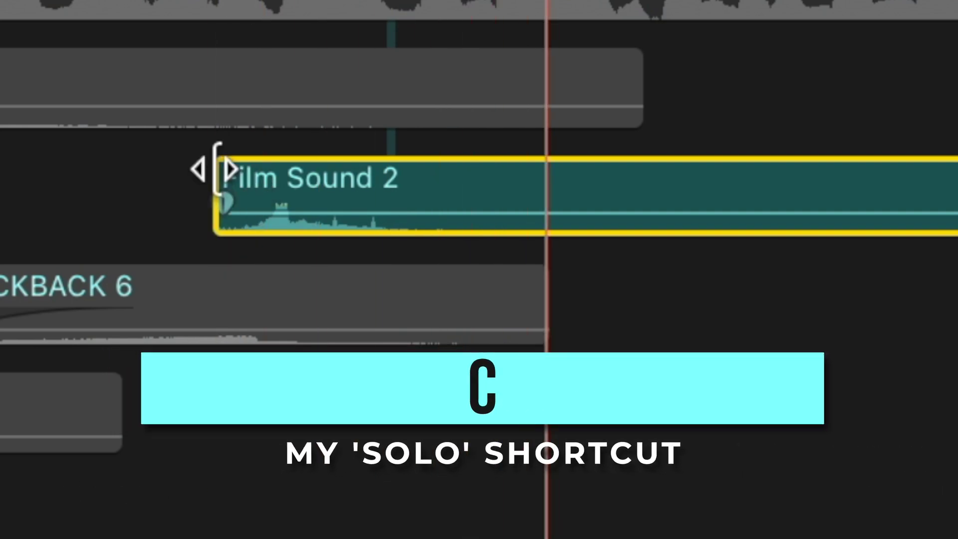
- Turn soloing off and toggle Film Sound 2 disabled, then enabled again
key("c")
key("v")
key("v")
key("v")
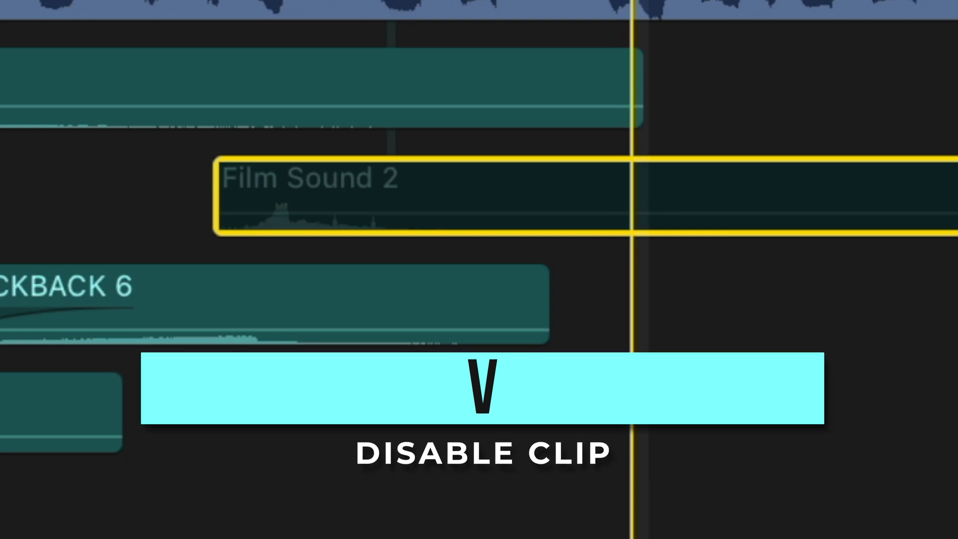
key("v")
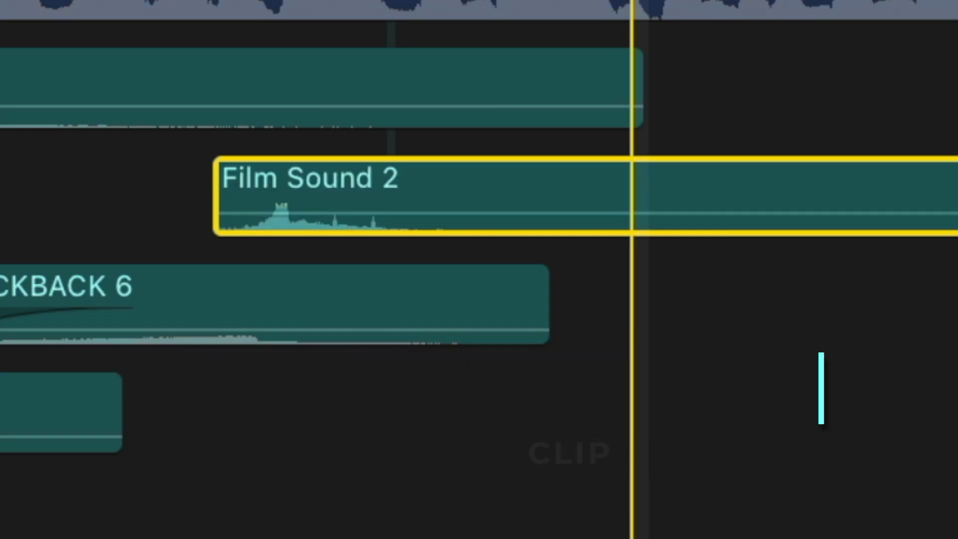
key("v")
key("v")
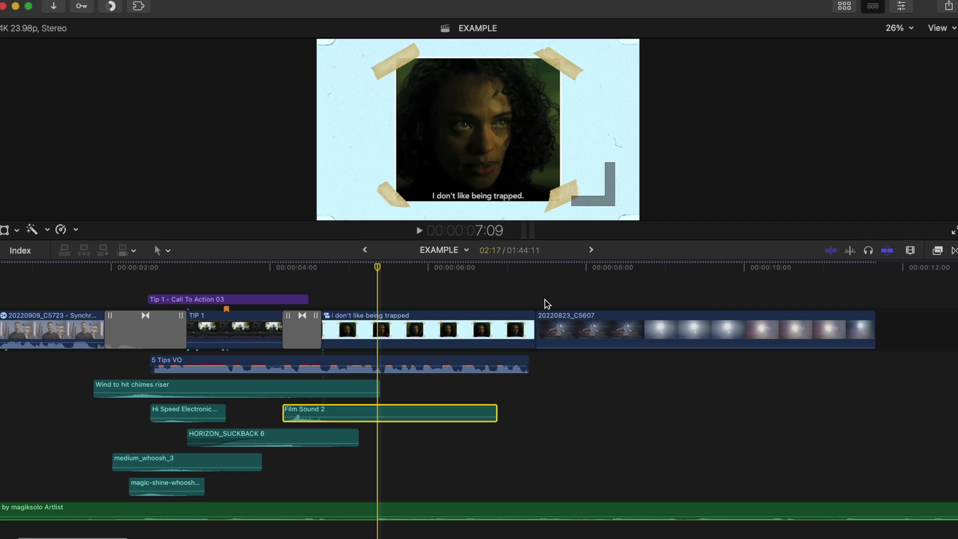
scroll(786, 232, "right", 5)
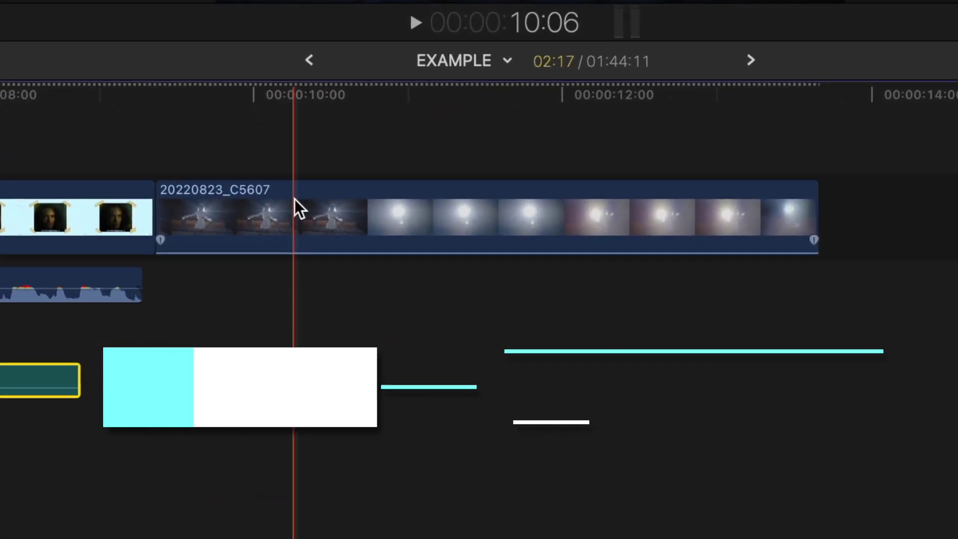
- Trim 20220823_C5607 at both ends, the opening 20220909_C5723 clip's start, and the trapped clip's end
key("g")
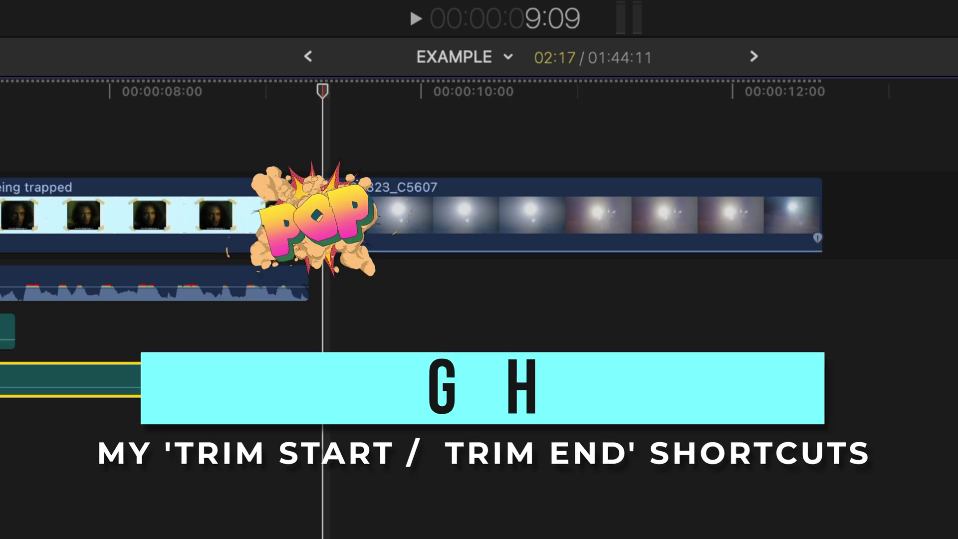
key("h")
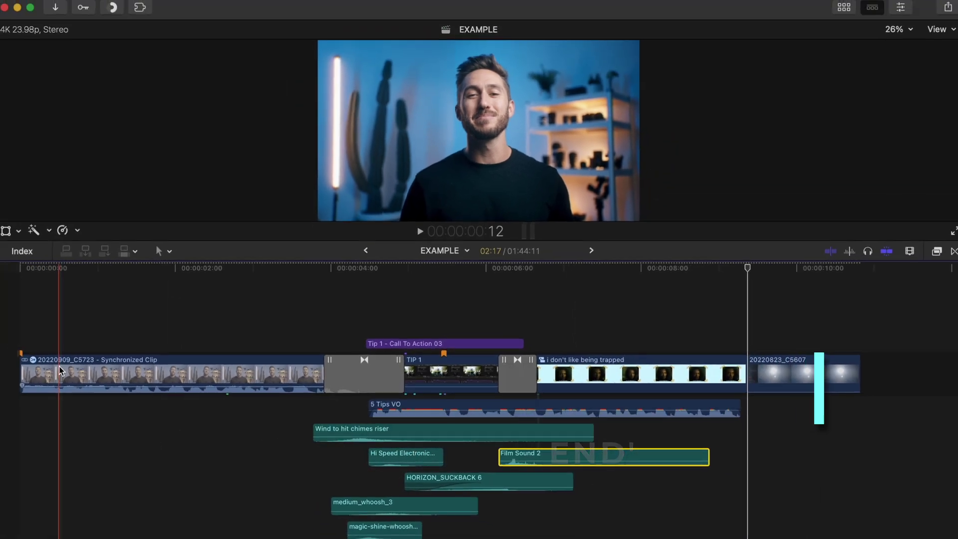
left_click(60, 370)
key("alt+bracketleft")
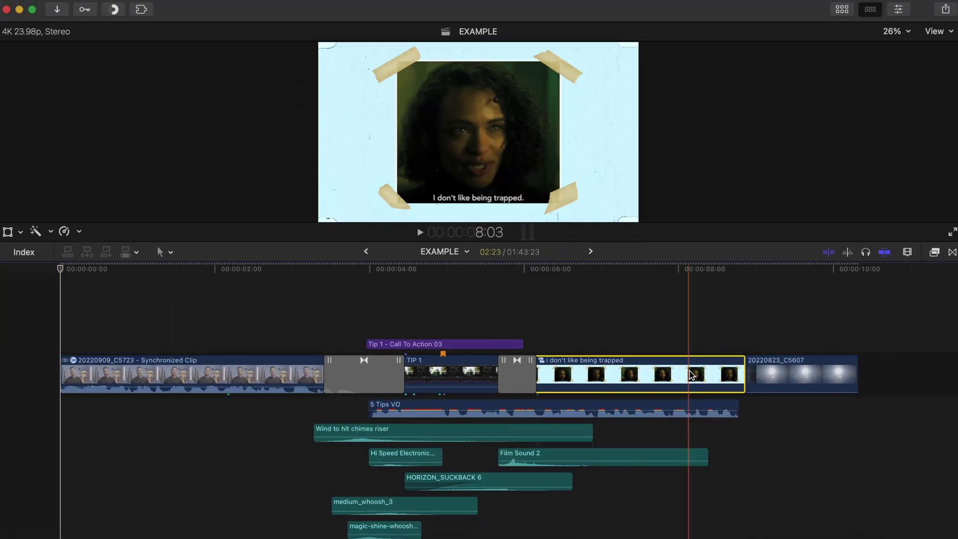
left_click_drag(693, 373, 675, 373)
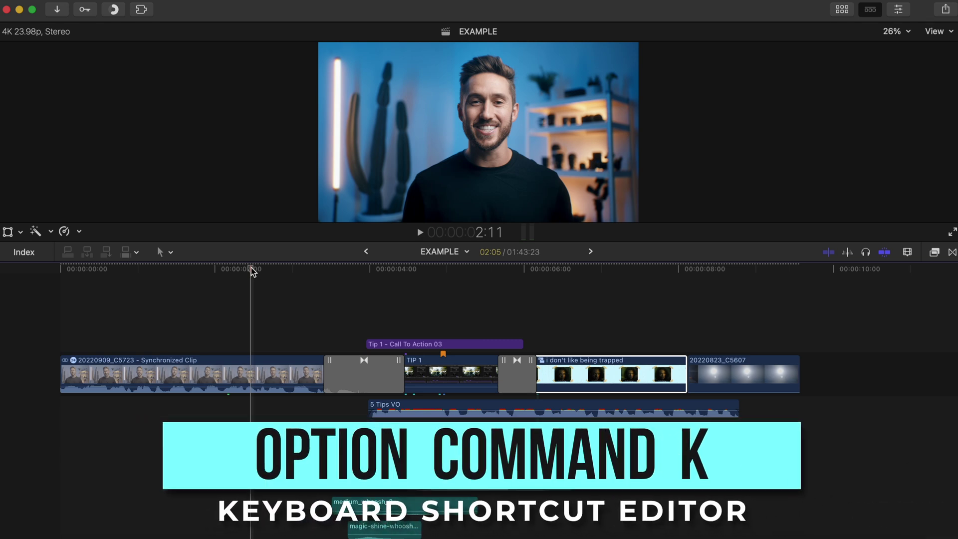
- Duplicate the Default command set as a new set named EXAMPLE
key("alt+super+k")
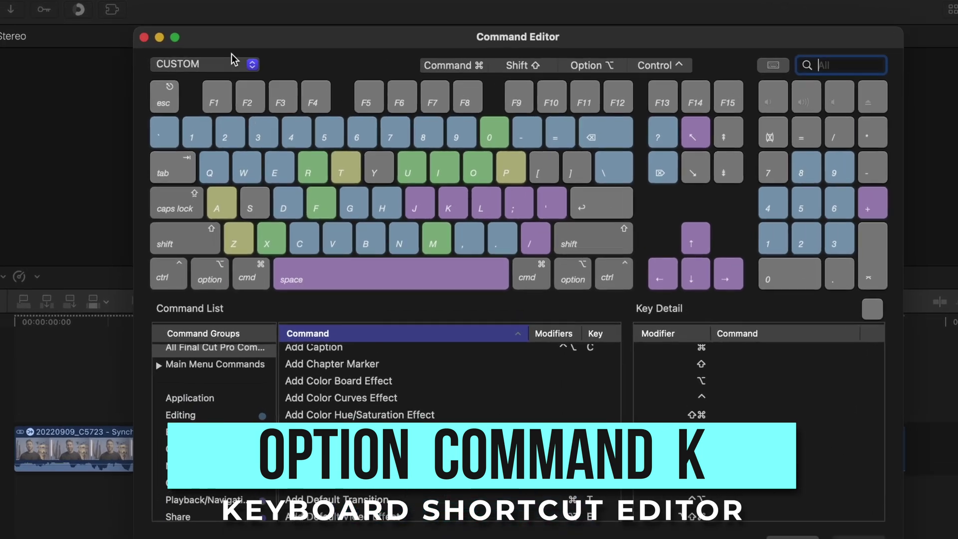
left_click(241, 55)
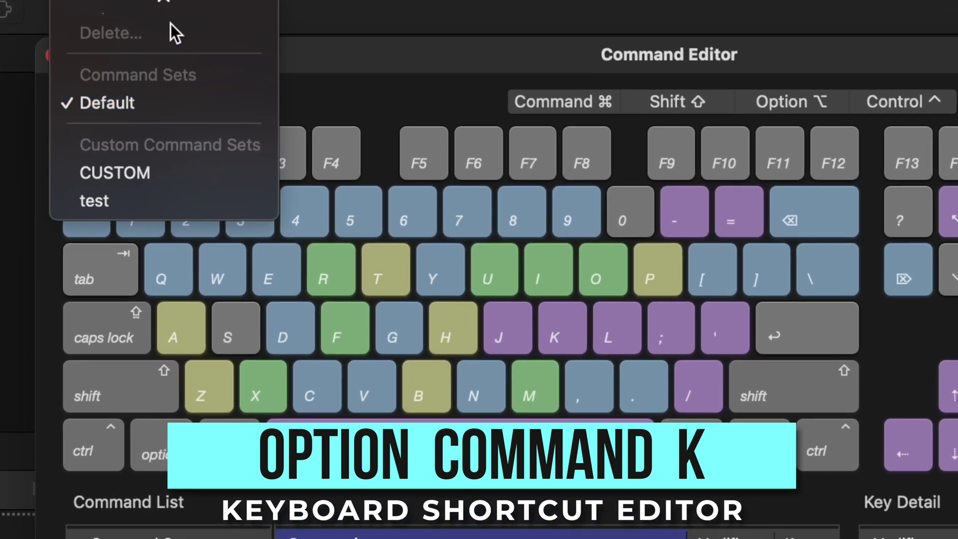
left_click(167, 63)
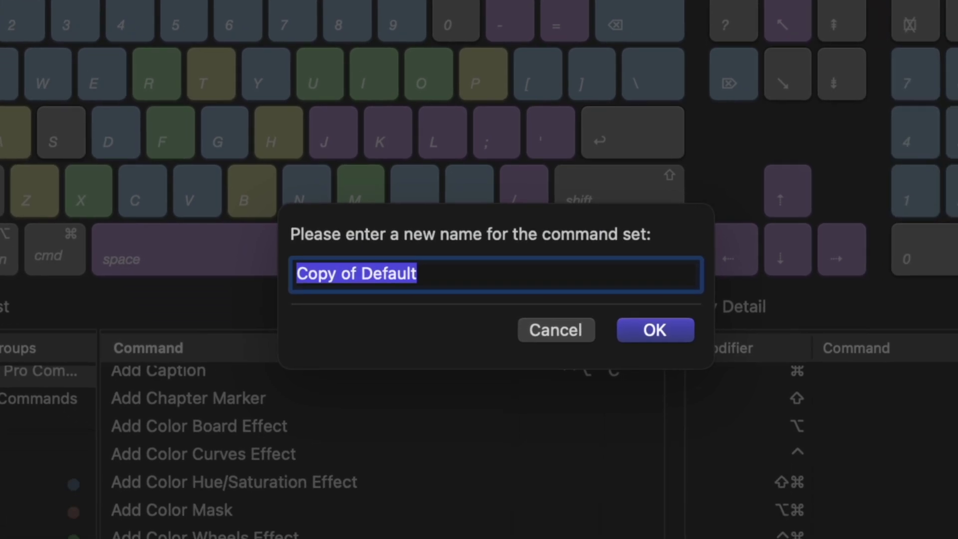
type("EXAMPLE")
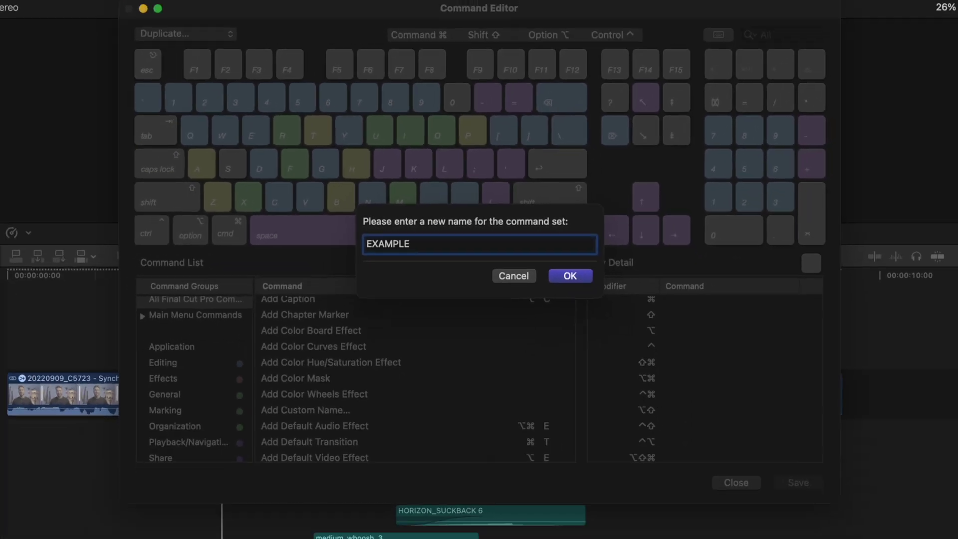
key("Return")
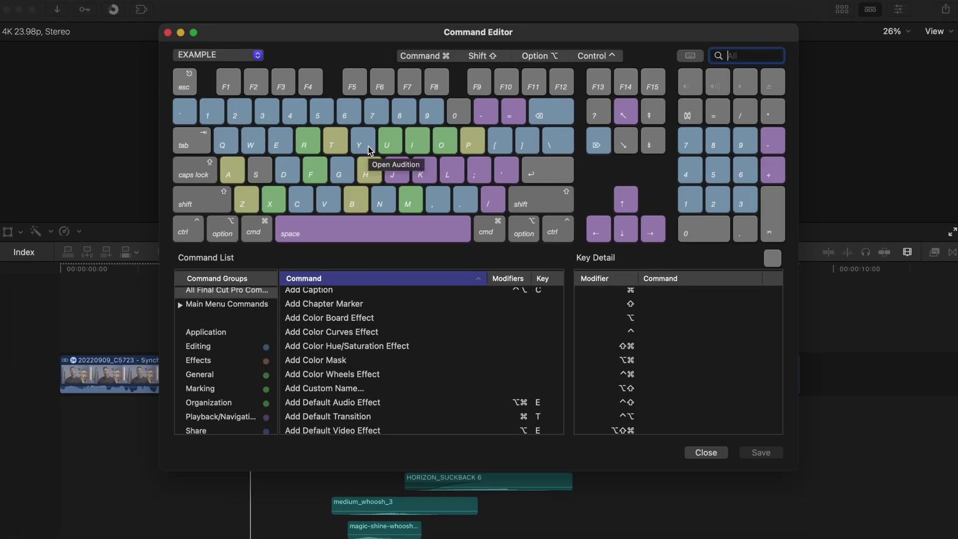
- Reassign the C key to Solo and delete Solo's old Option-S shortcut
type("SOLO")
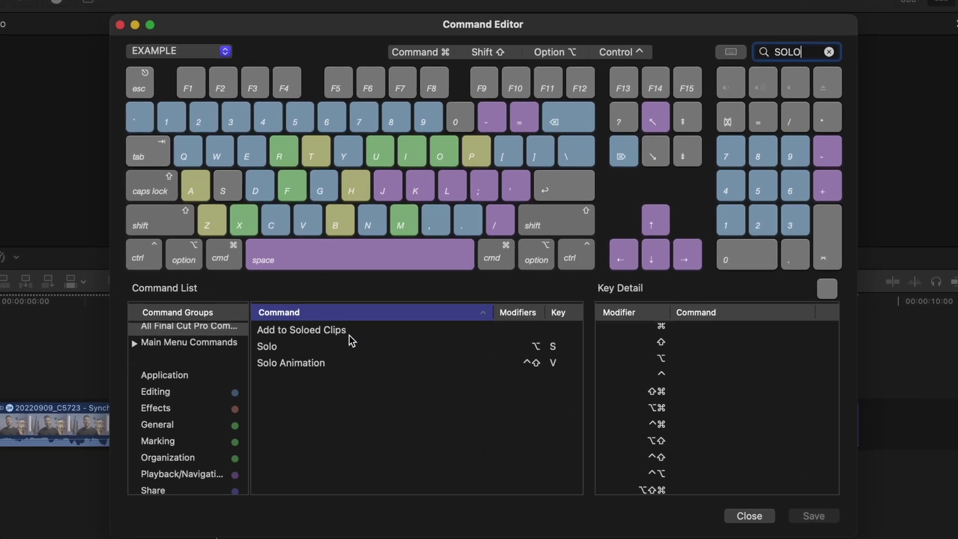
left_click(348, 346)
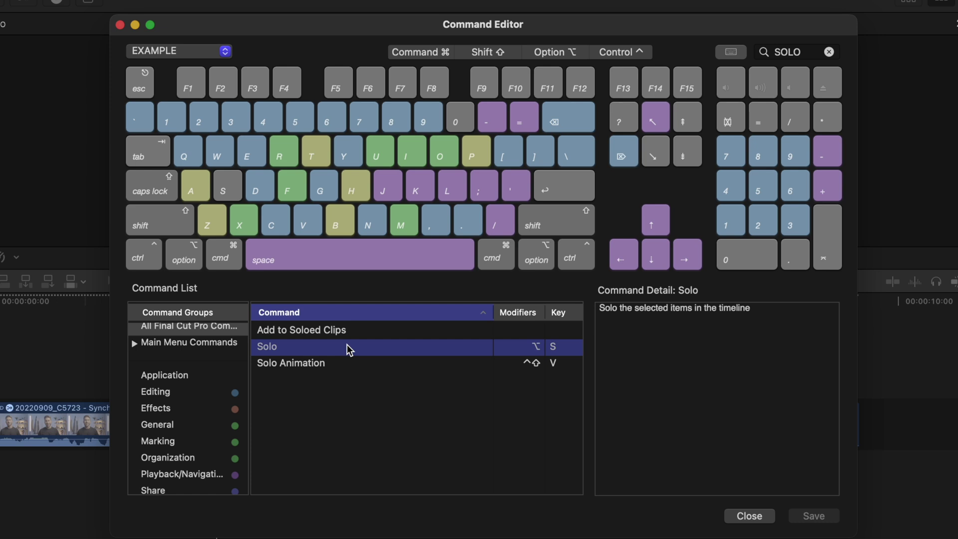
key("c")
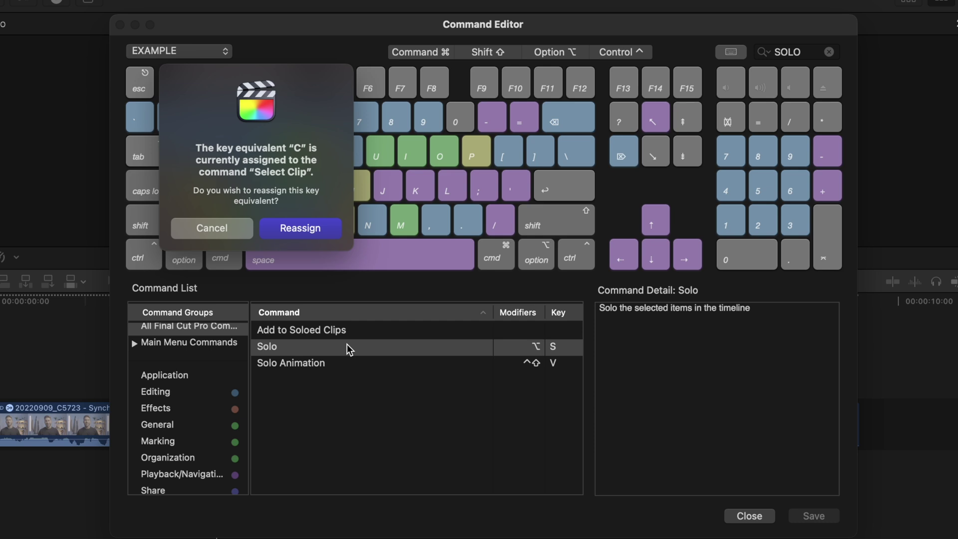
key("Return")
left_click(345, 349)
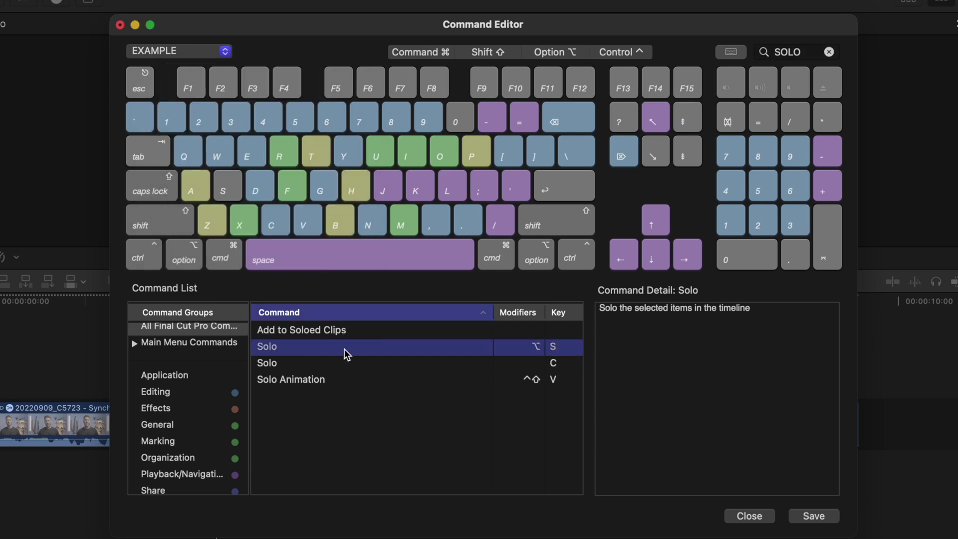
key("Delete")
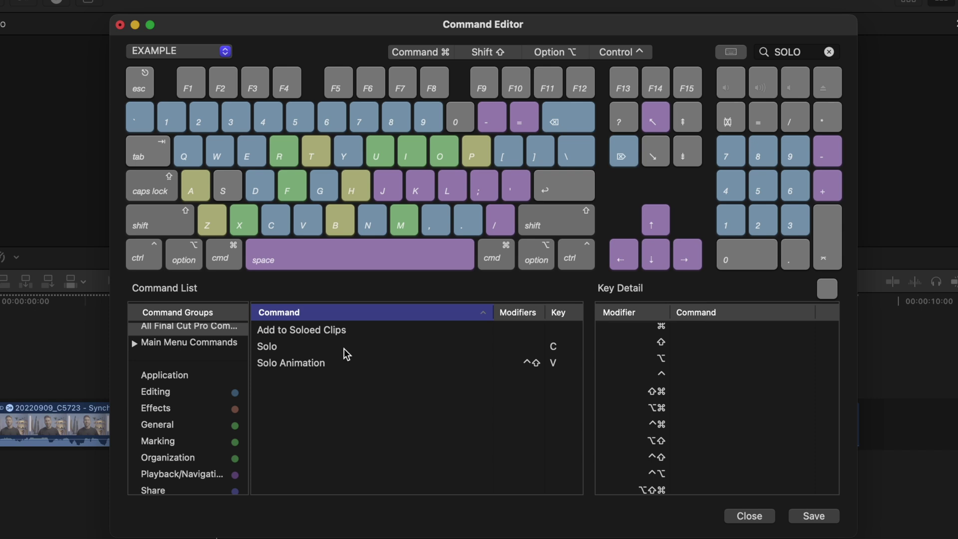
- Assign H to Trim End, delete its old Option-] shortcut, and save the command set
left_click(829, 53)
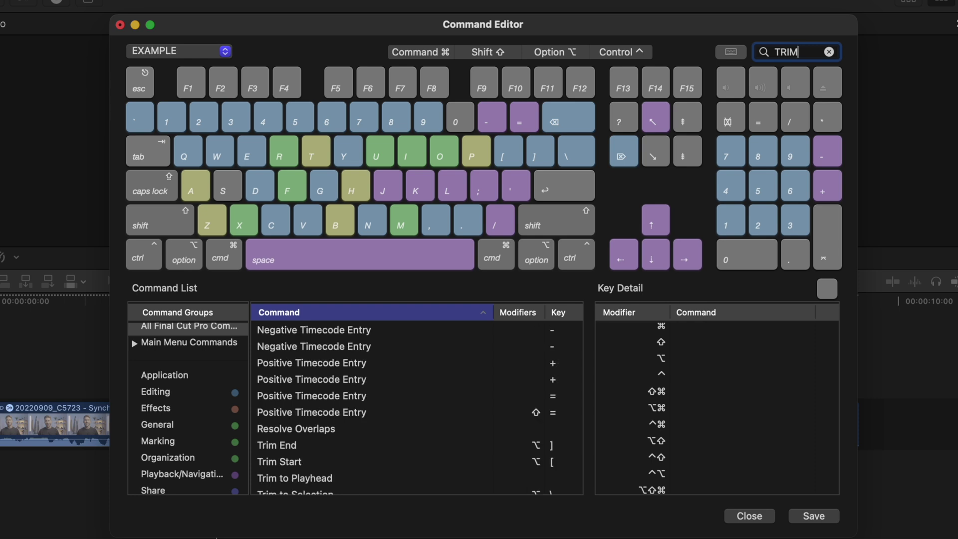
left_click(334, 446)
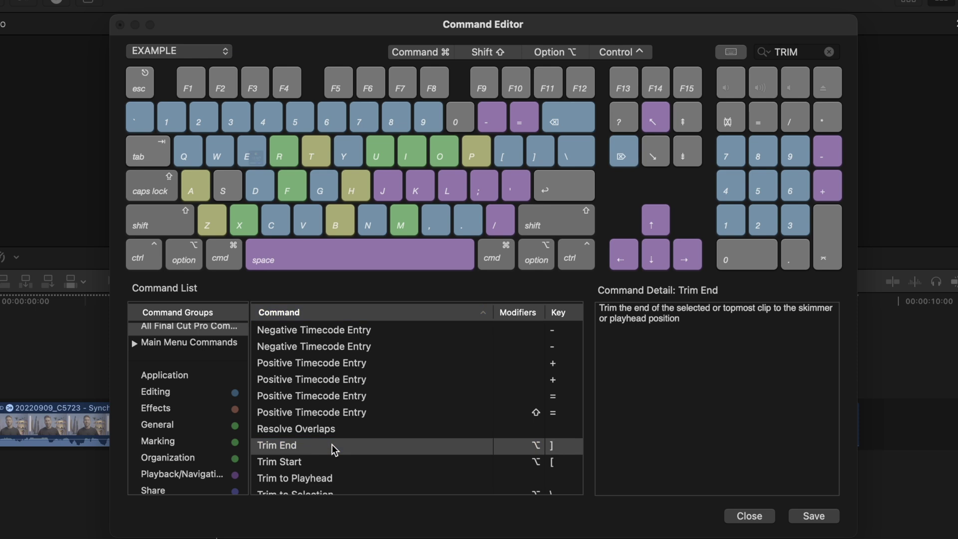
key("h")
left_click(300, 229)
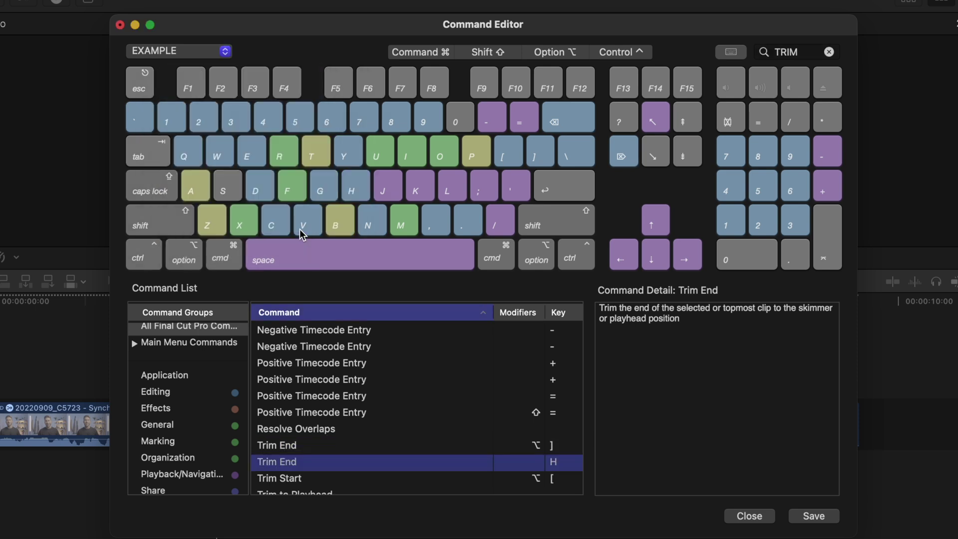
left_click(379, 444)
key("Delete")
left_click(354, 464)
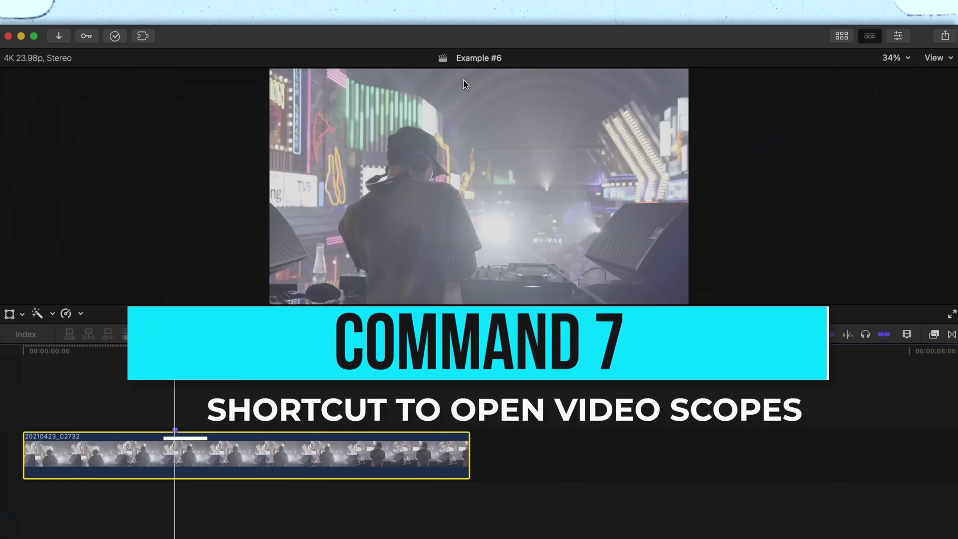
- Show the video scopes in a 2 Up layout with a vectorscope above a Luma waveform
key("super+7")
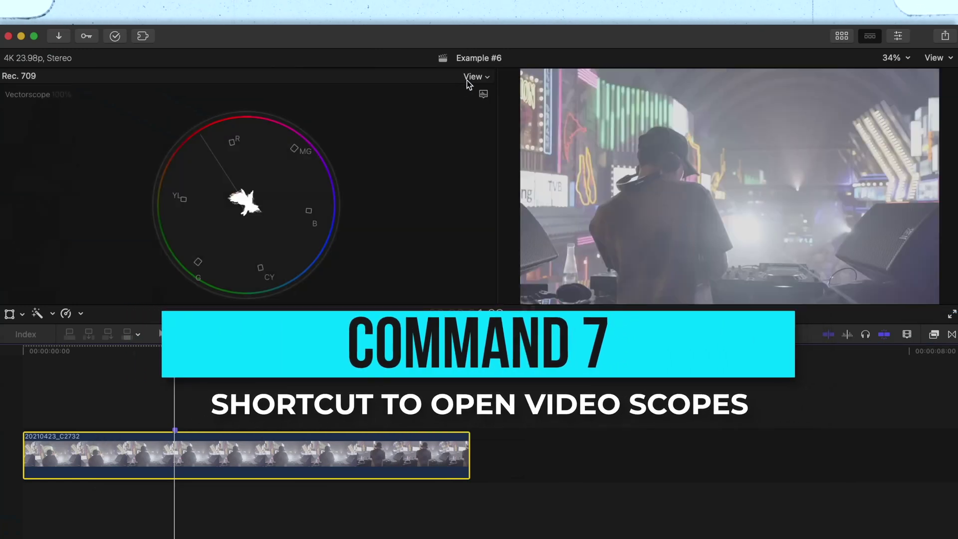
left_click(474, 78)
left_click(407, 57)
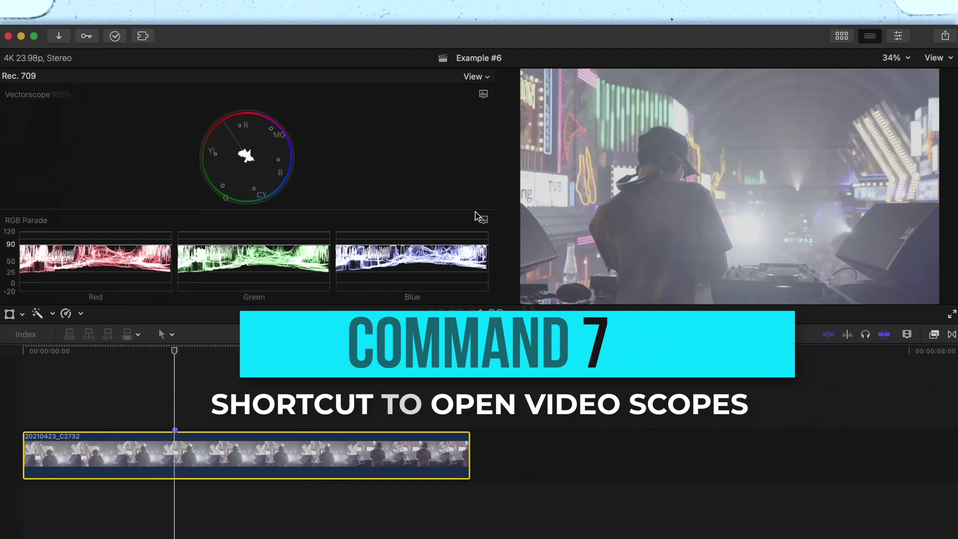
left_click(483, 219)
left_click(523, 368)
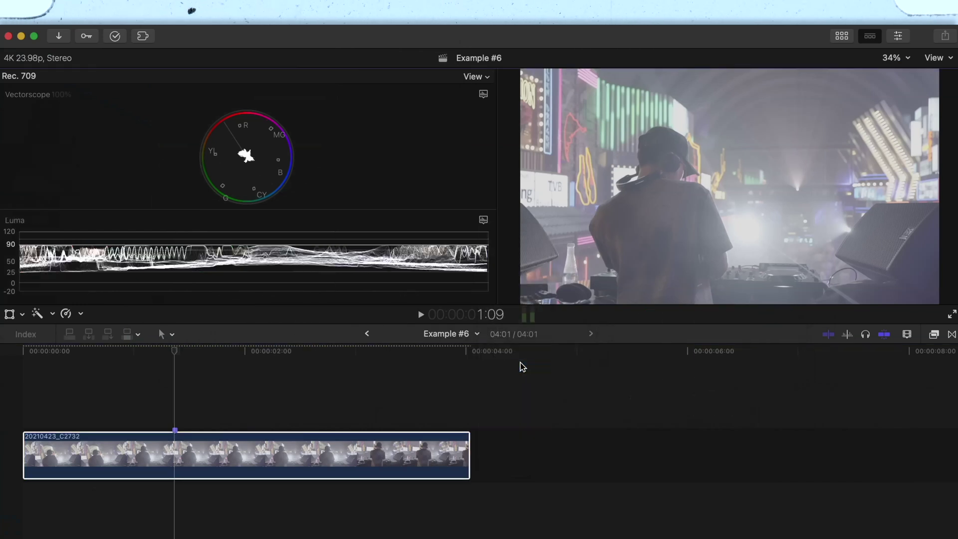
- Open the Color Wheels and resize the panes so the viewer is larger
key("super+6")
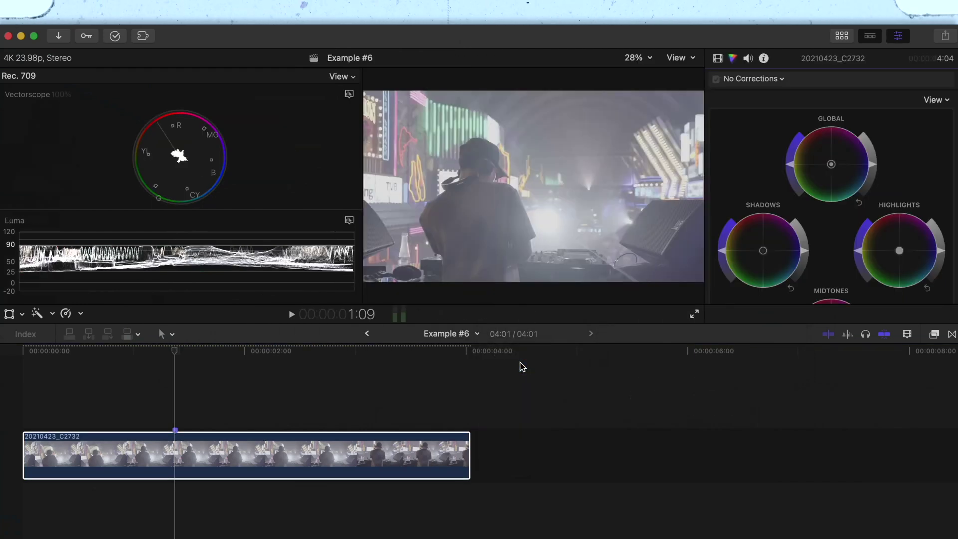
scroll(862, 148, "down", 3)
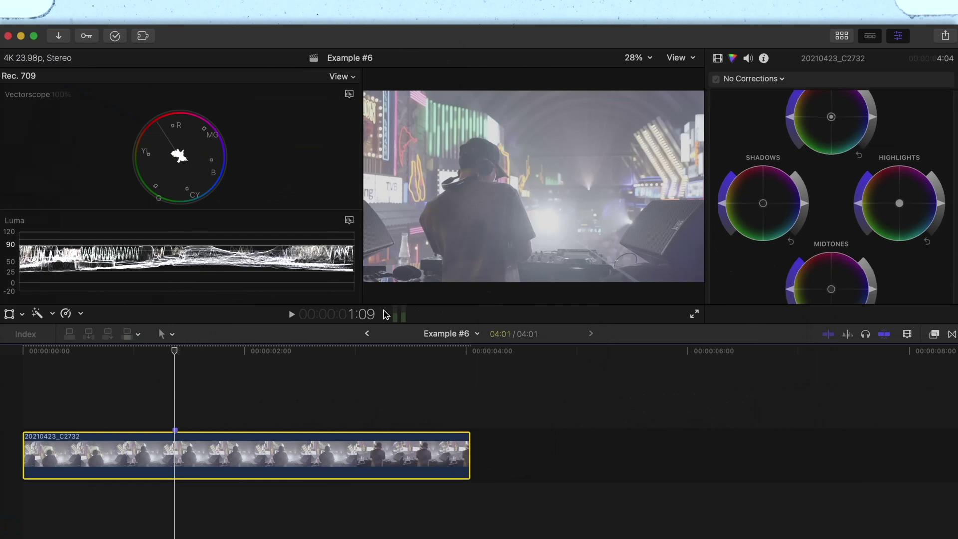
left_click_drag(327, 298, 259, 281)
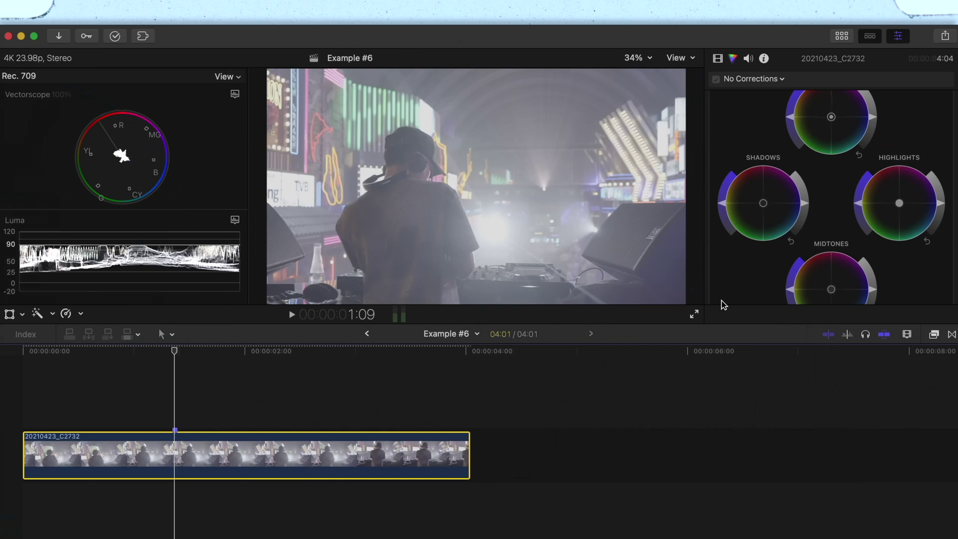
left_click_drag(527, 325, 548, 478)
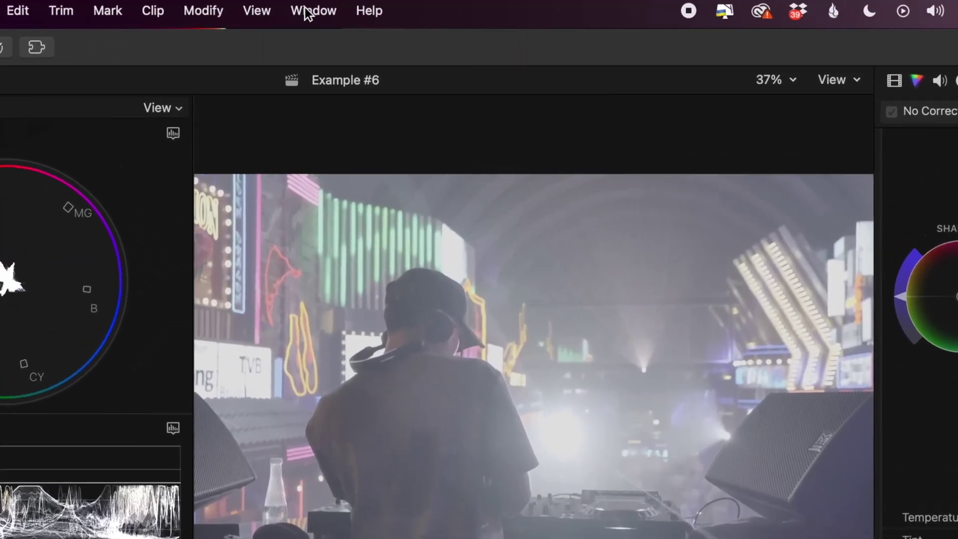
- Save the layout as 'Color Grading Workspace', then switch back to it from Workspaces
left_click(328, 12)
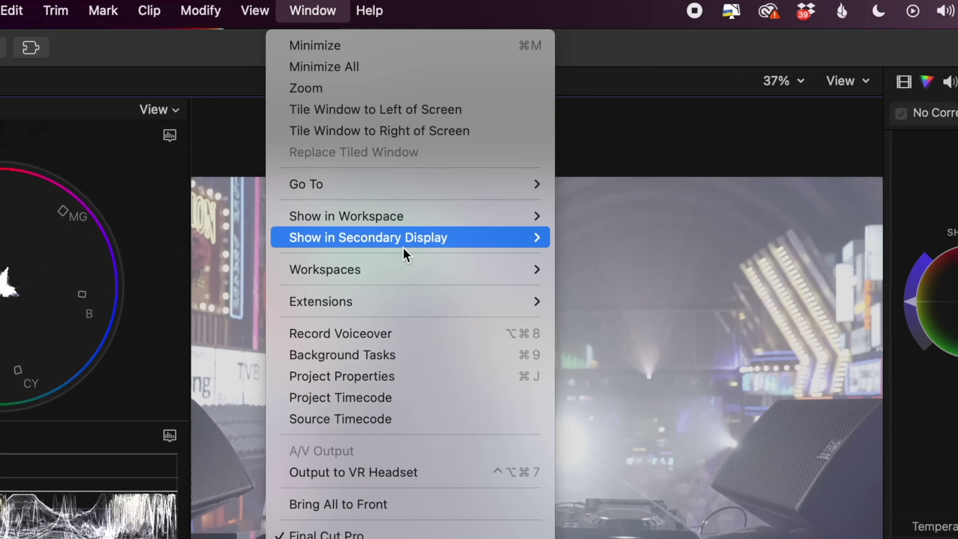
mouse_move(405, 275)
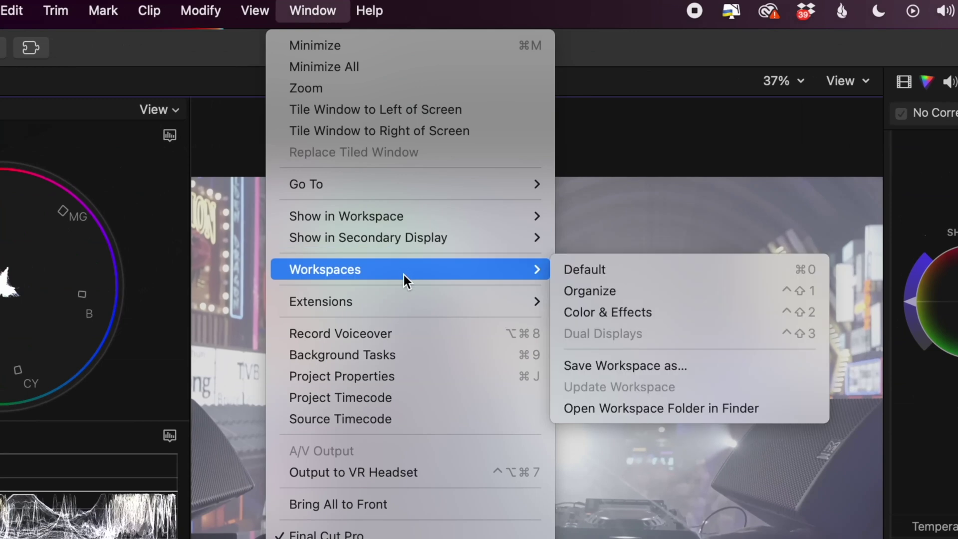
left_click(634, 372)
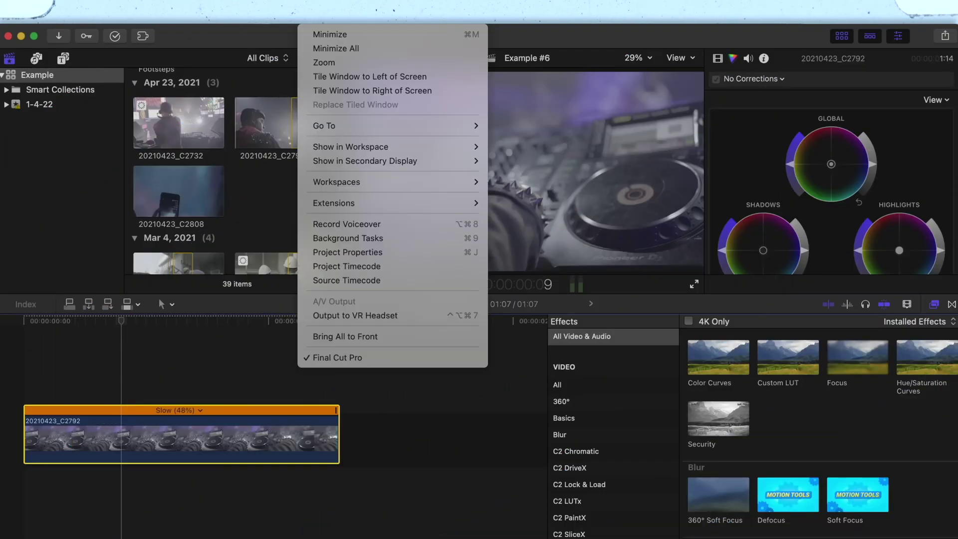
mouse_move(455, 184)
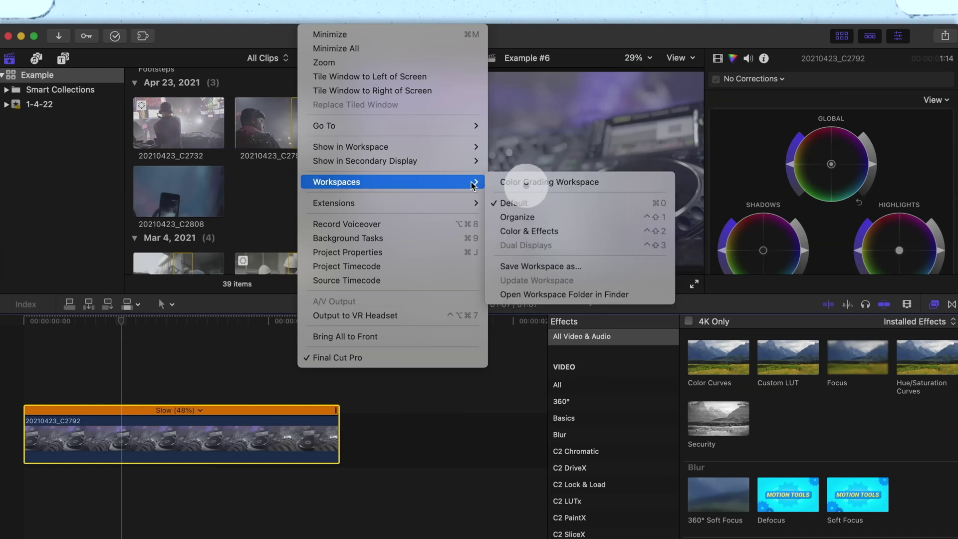
left_click(523, 182)
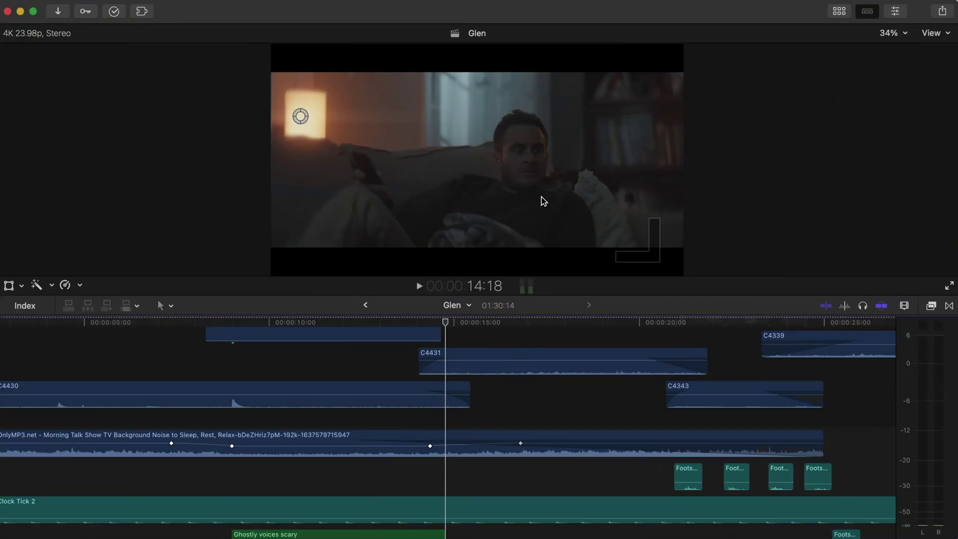
- Switch to the Audio Editing Workspace
left_click(334, 6)
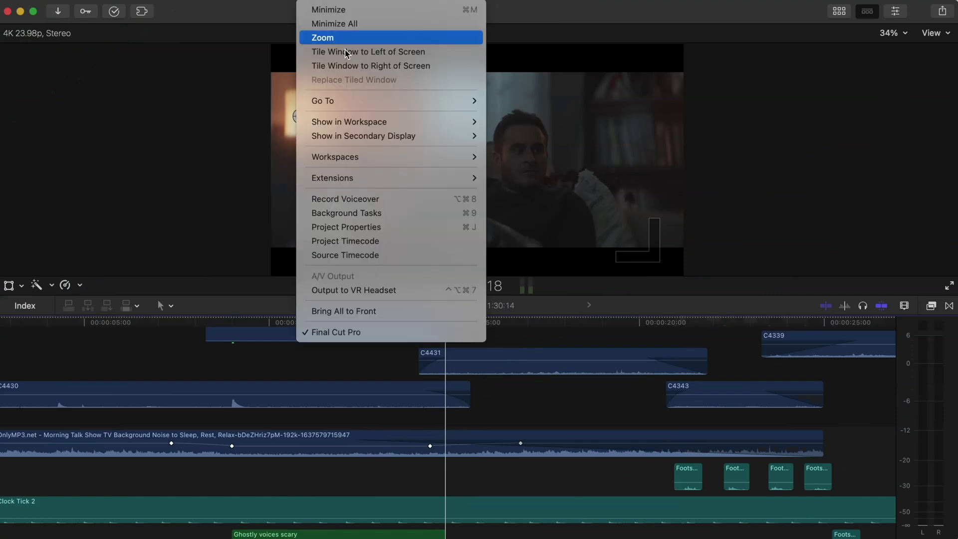
mouse_move(413, 155)
left_click(519, 158)
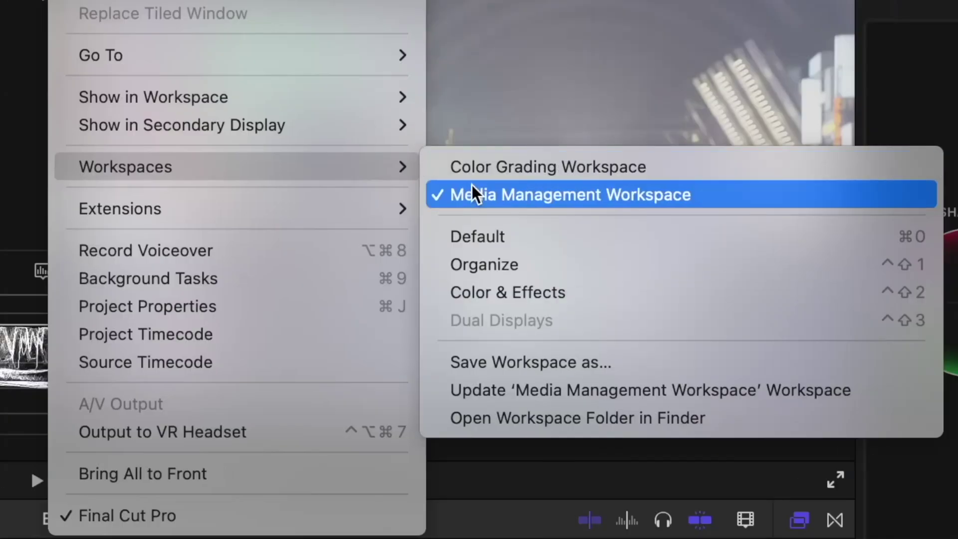
- Switch to the Media Management Workspace and expand 02-21-21 Drive around with Sam's keyword collections
left_click(473, 192)
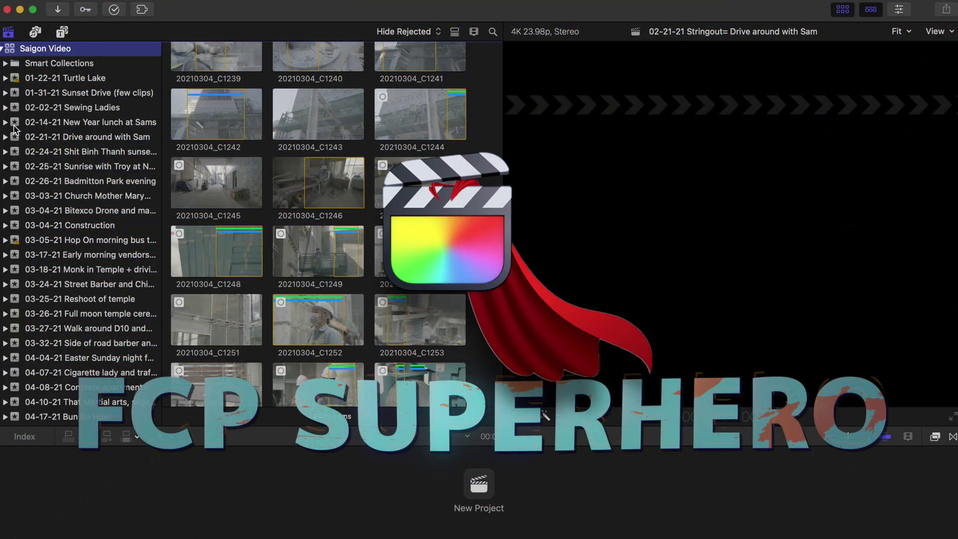
left_click(6, 136)
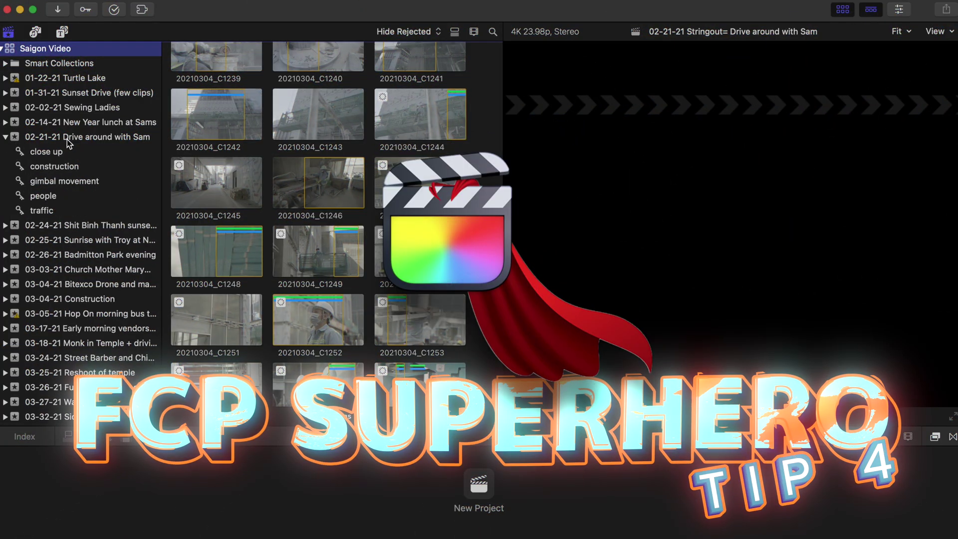
left_click(6, 137)
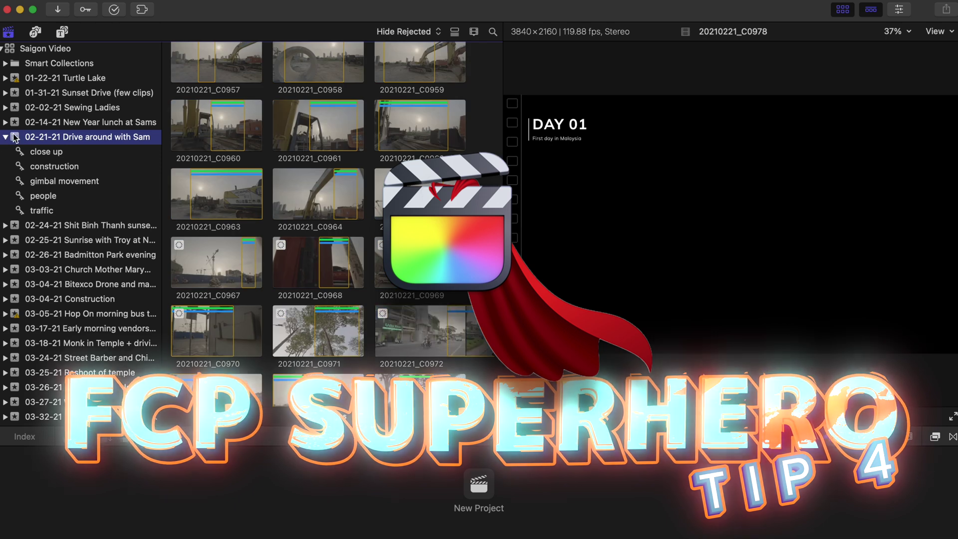
- Browse the 02-02-21 Sewing Ladies event's close up and gimabl movement keyword collections
left_click(6, 138)
left_click(66, 110)
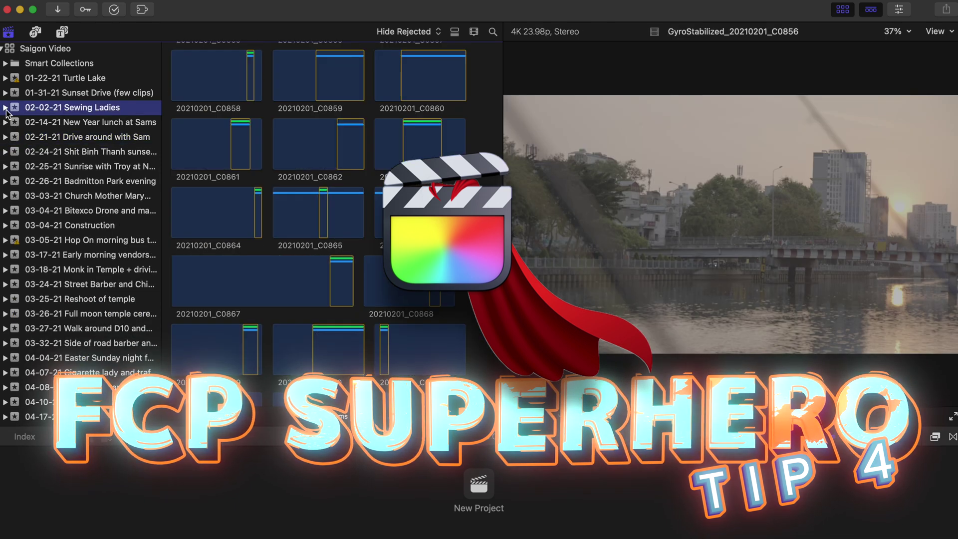
left_click(6, 108)
left_click(58, 123)
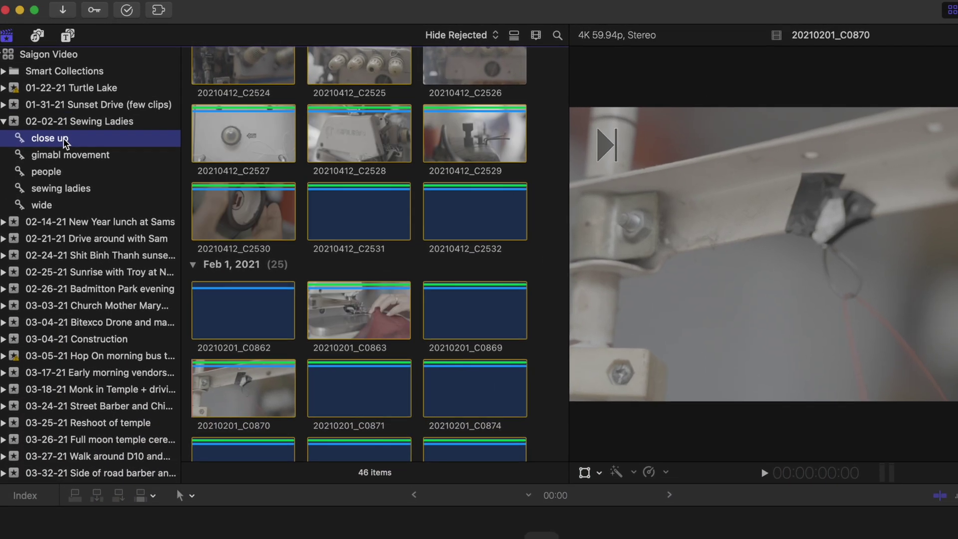
left_click(108, 157)
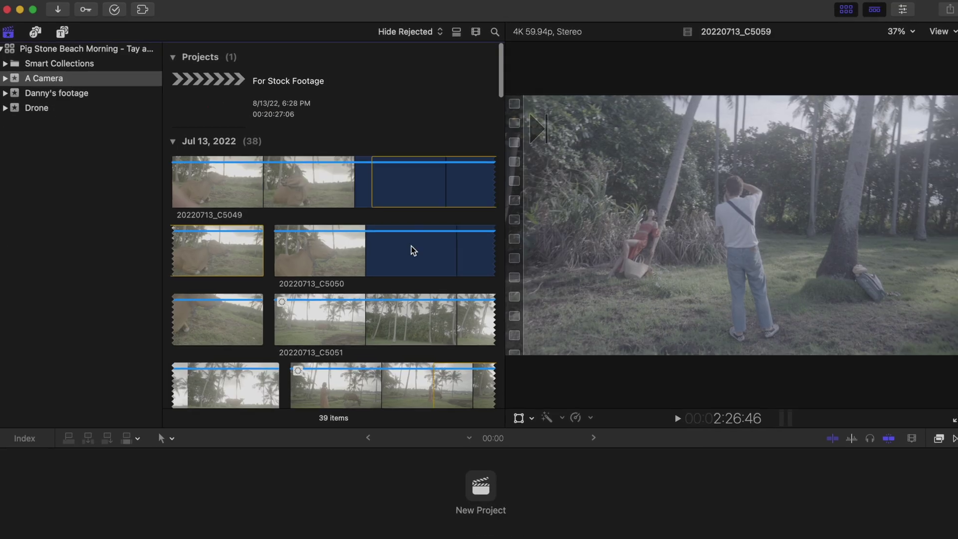
scroll(400, 184, "down", 5)
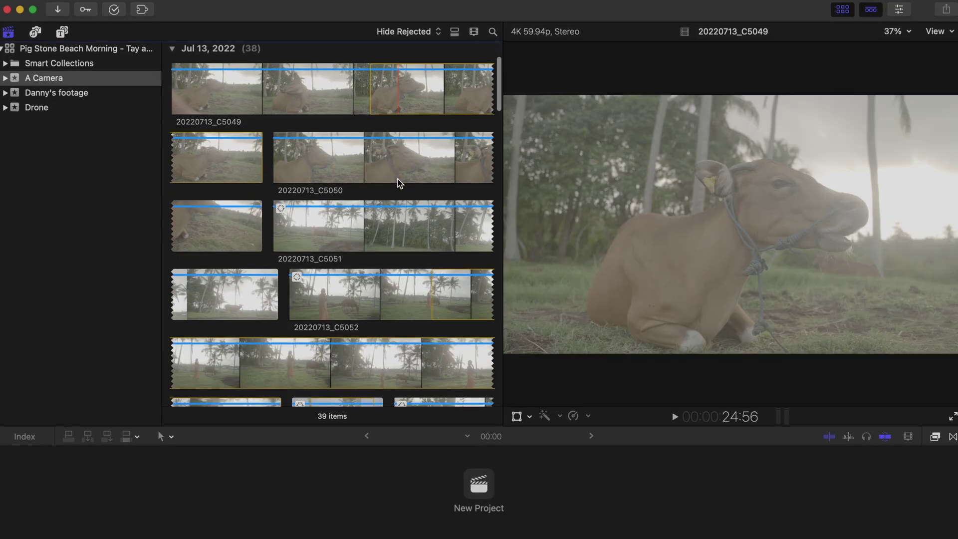
scroll(400, 184, "down", 3)
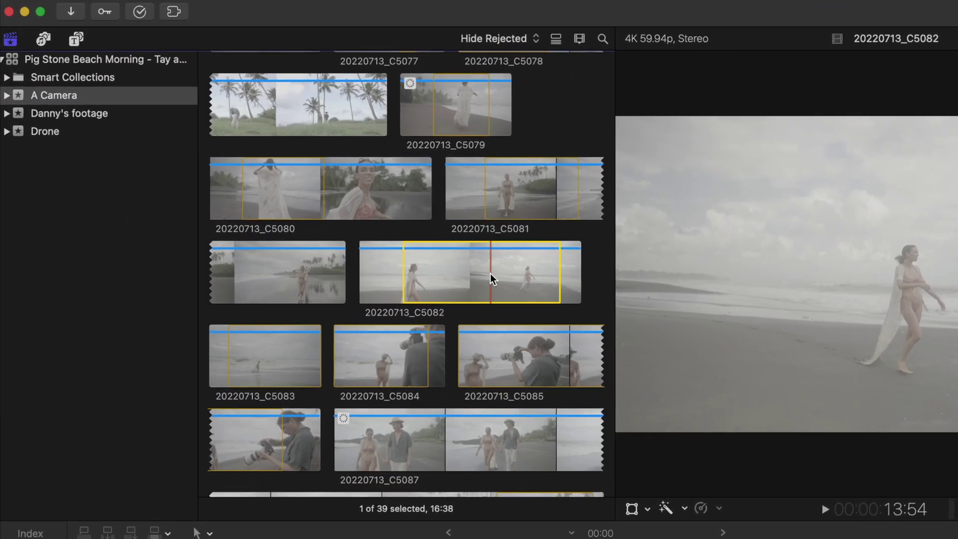
- Tag a range of clip 20220713_C5081 with the tracking keyword
left_click(522, 189, "super")
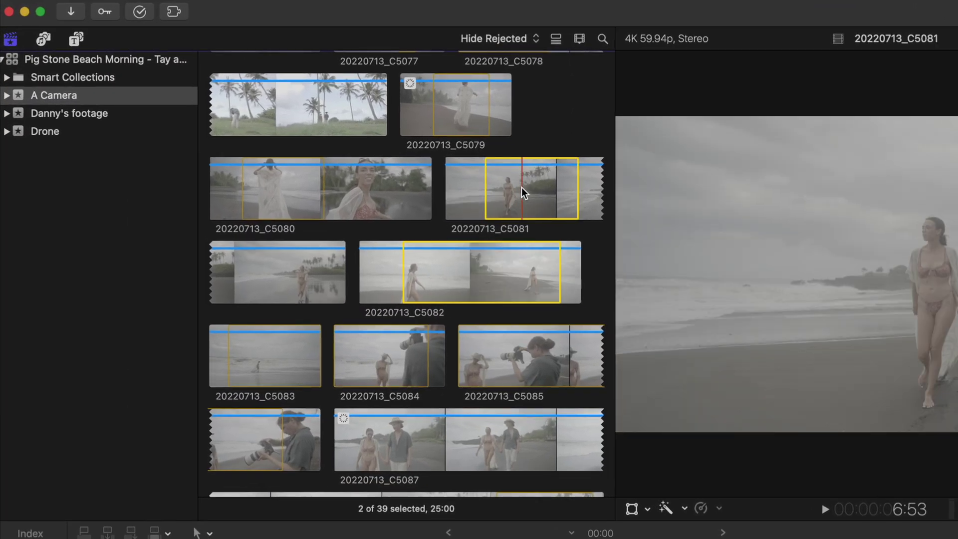
key("super+k")
left_click_drag(534, 448, 541, 334)
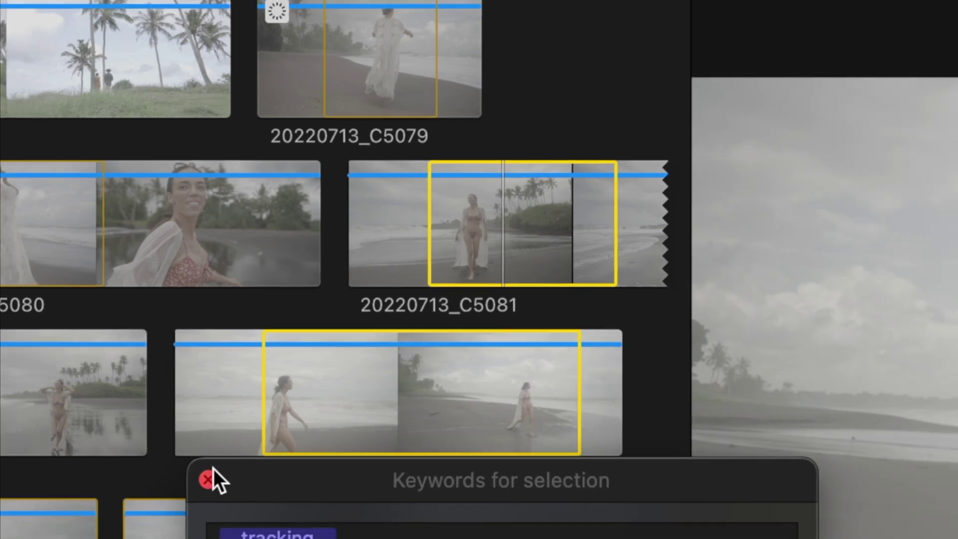
left_click(192, 504)
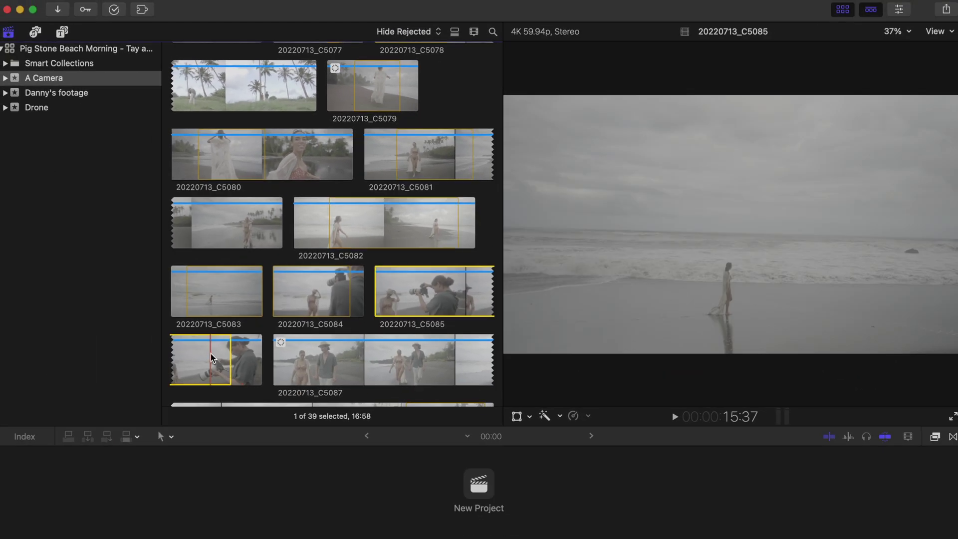
- Tag a range of C5083 plus a second clip with the sad keyword, then open tracking
left_click(254, 296)
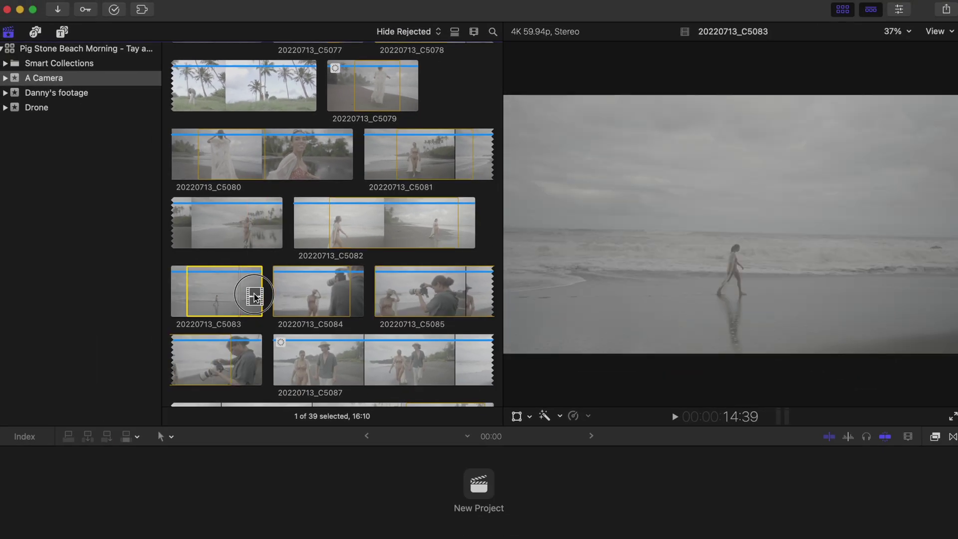
left_click(215, 357, "super")
key("super+k")
type("sad")
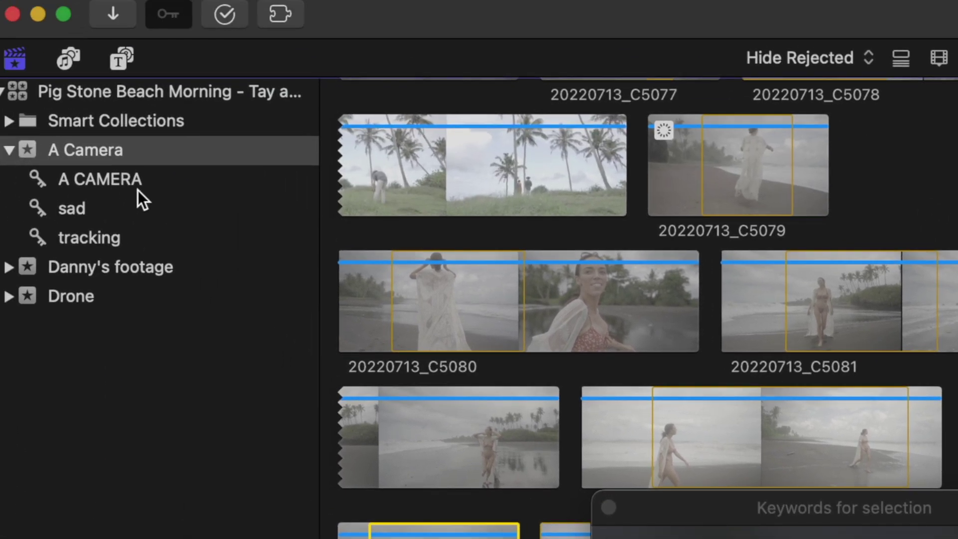
left_click(122, 228)
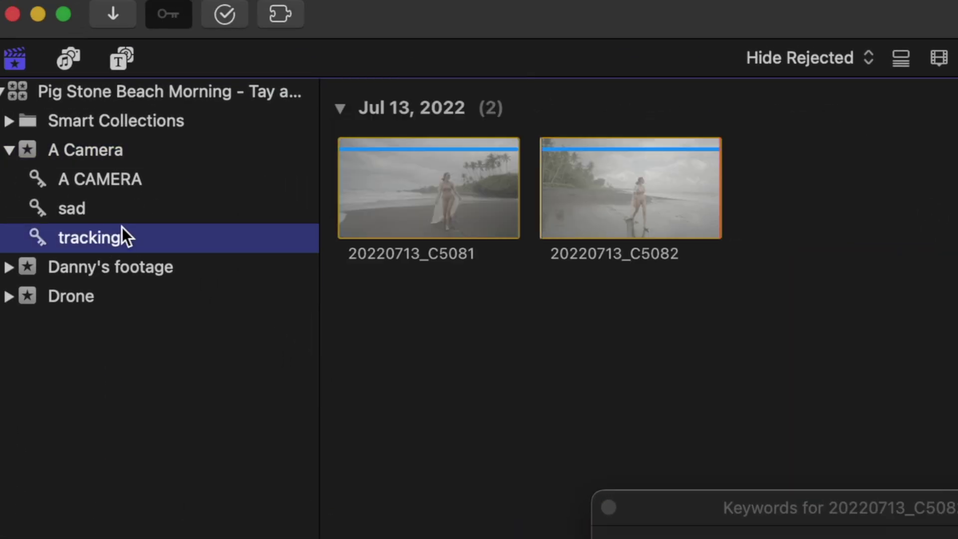
left_click(120, 207)
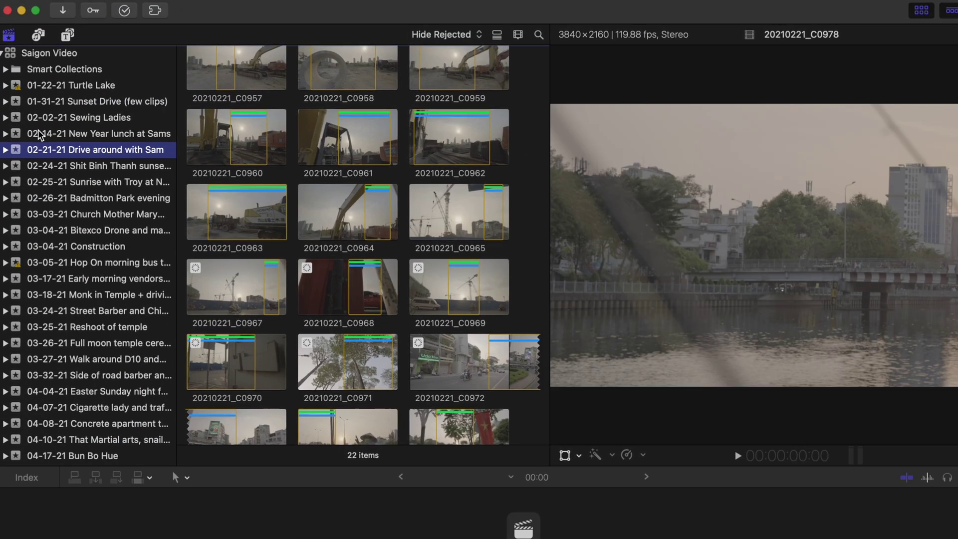
- Show the close up clips of the 02-02-21 Sewing Ladies event
left_click(30, 108)
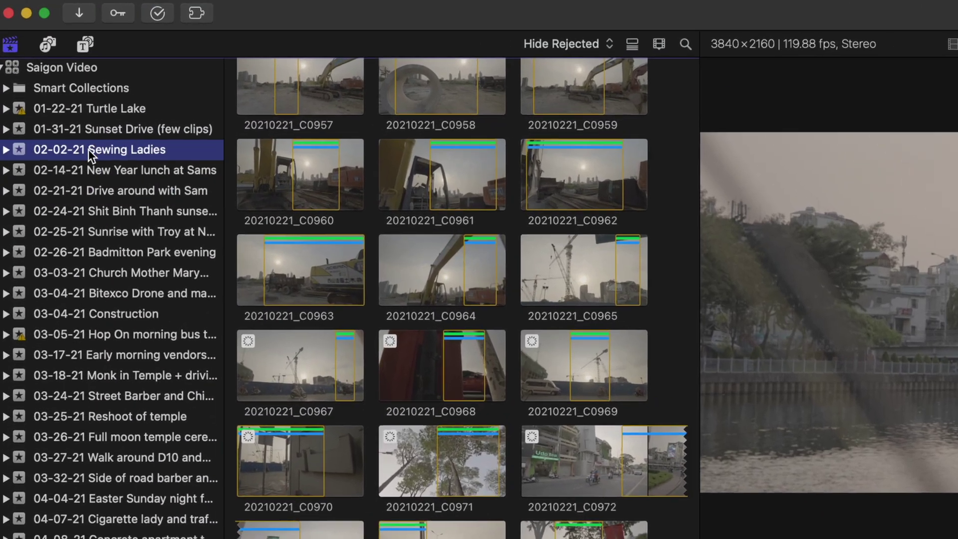
left_click(6, 176)
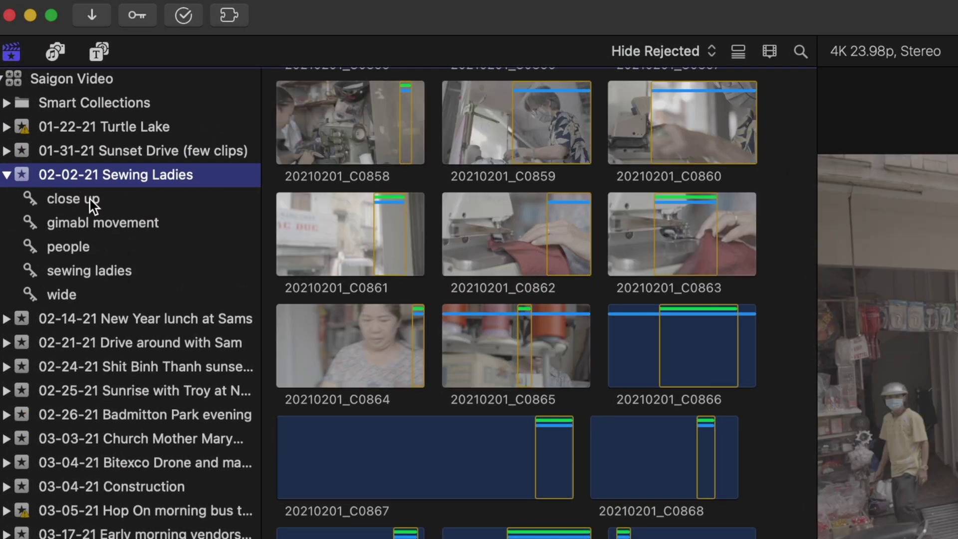
left_click(94, 201)
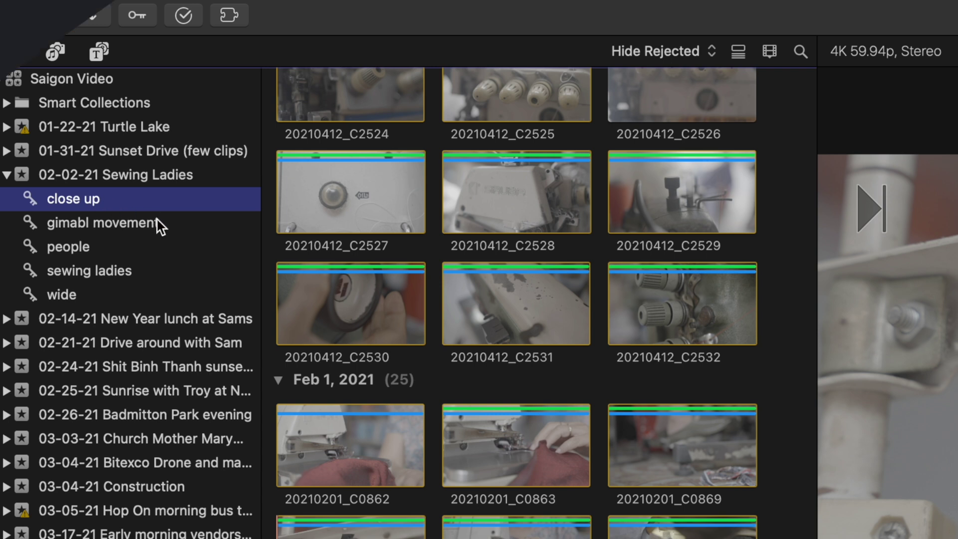
- Create a new library smart collection named 'Unused gimbal shots'
left_click(155, 0)
left_click(829, 142)
type("Unus")
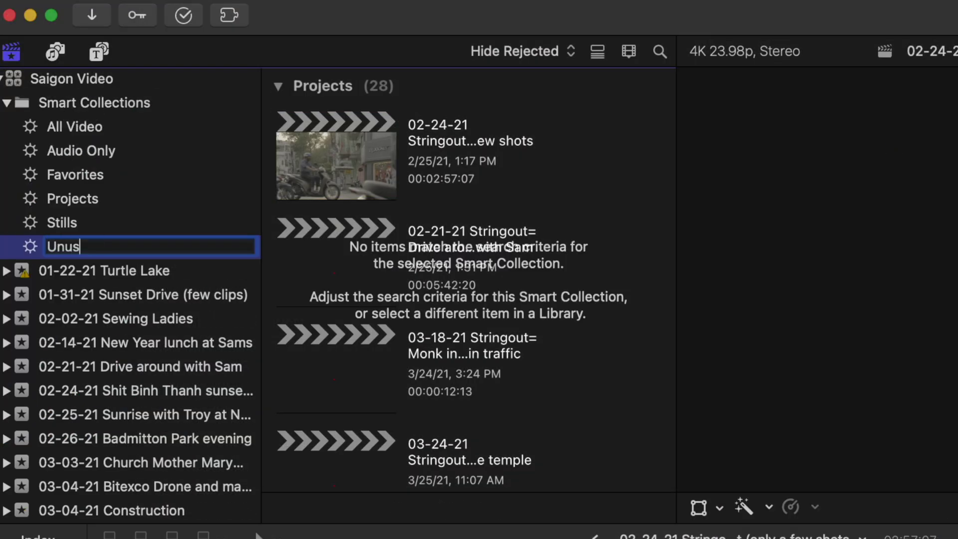
type("ed gimbal shots")
key("Return")
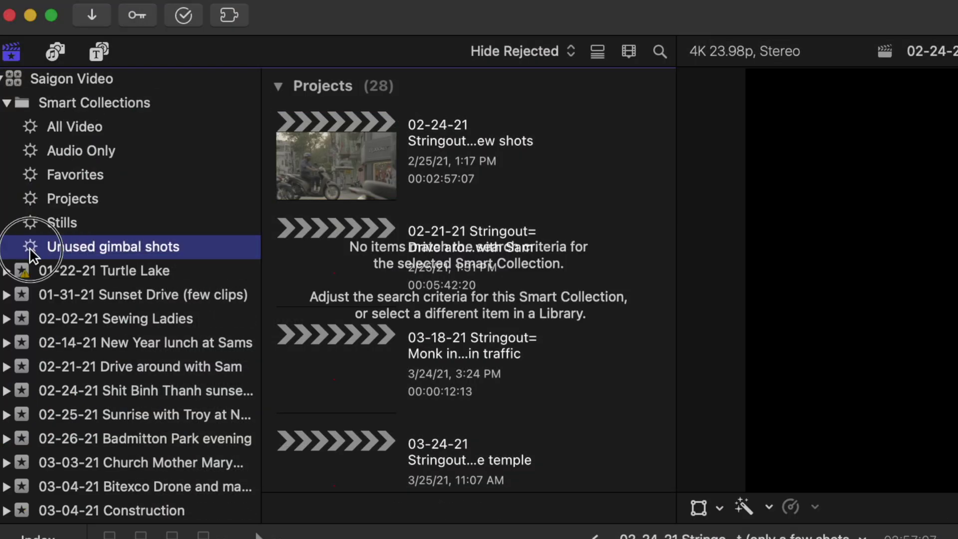
- Add a Used Media rule limiting the collection to unused clips
double_click(30, 246)
left_click(758, 214)
left_click(799, 357)
left_click(434, 257)
left_click(434, 275)
- Add a Keywords rule matching only the gimabl movement and gimbal movement keywords
left_click(758, 215)
left_click(781, 380)
scroll(549, 325, "down", 2)
left_click(582, 325, "alt")
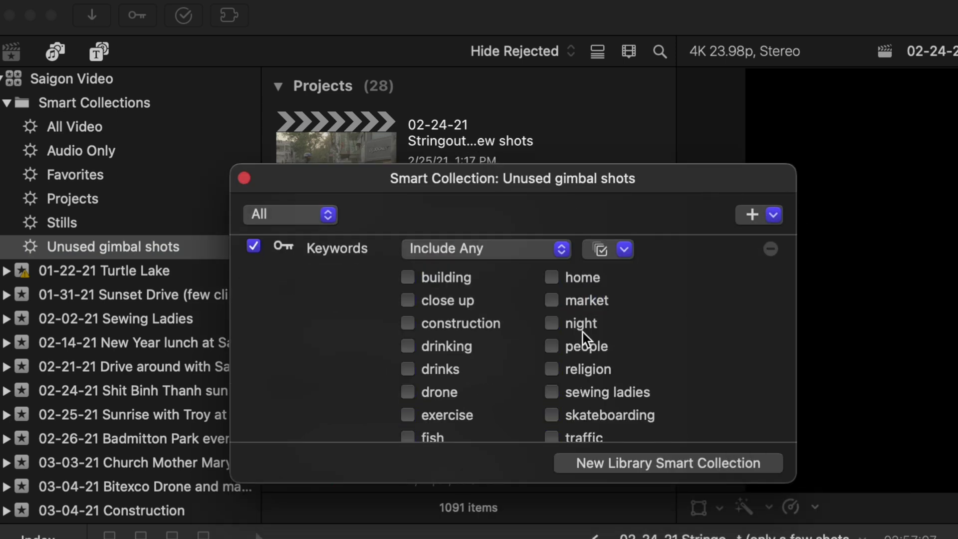
scroll(549, 360, "down", 3)
left_click(408, 399)
left_click(407, 422)
left_click(244, 178)
key("Up")
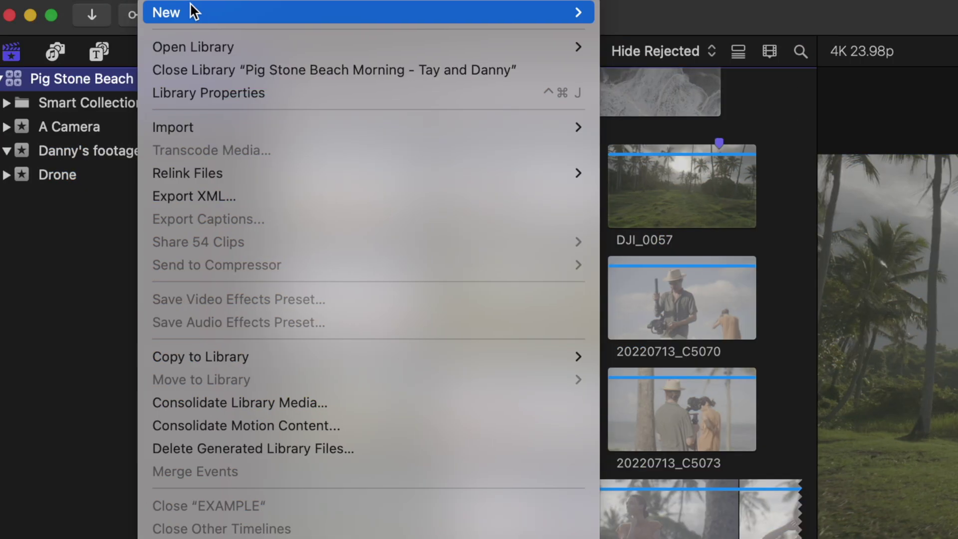
- Create a library smart collection named 'Example' and open its rules window
mouse_move(191, 5)
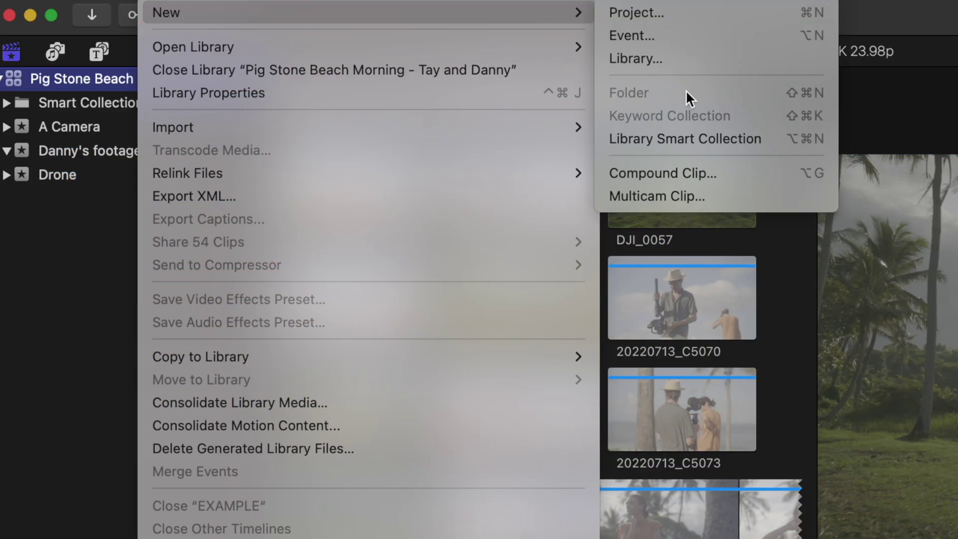
left_click(680, 139)
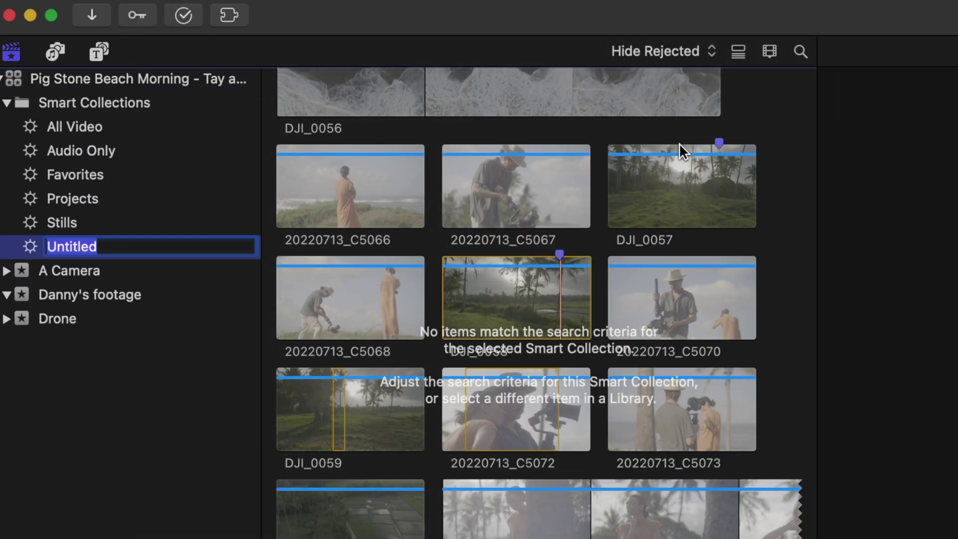
type("Example")
key("Return")
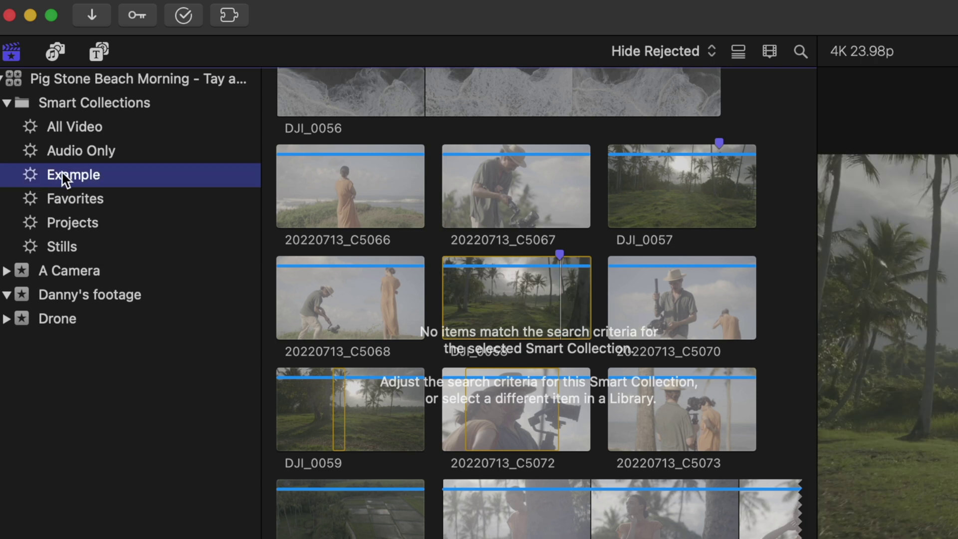
double_click(34, 176)
left_click_drag(956, 182, 477, 160)
- Add Favorites rating, unused Used Media and Markers rules to Example
left_click(791, 205)
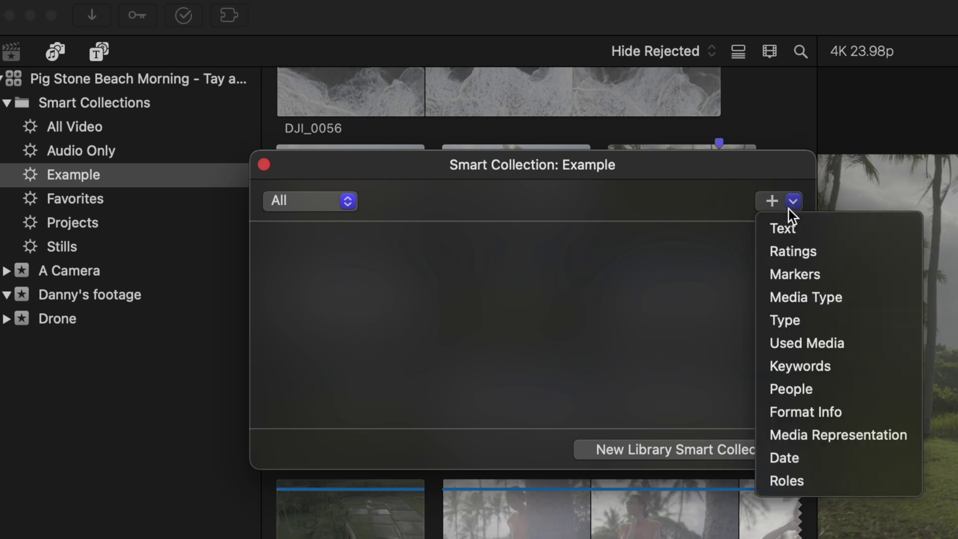
left_click(830, 252)
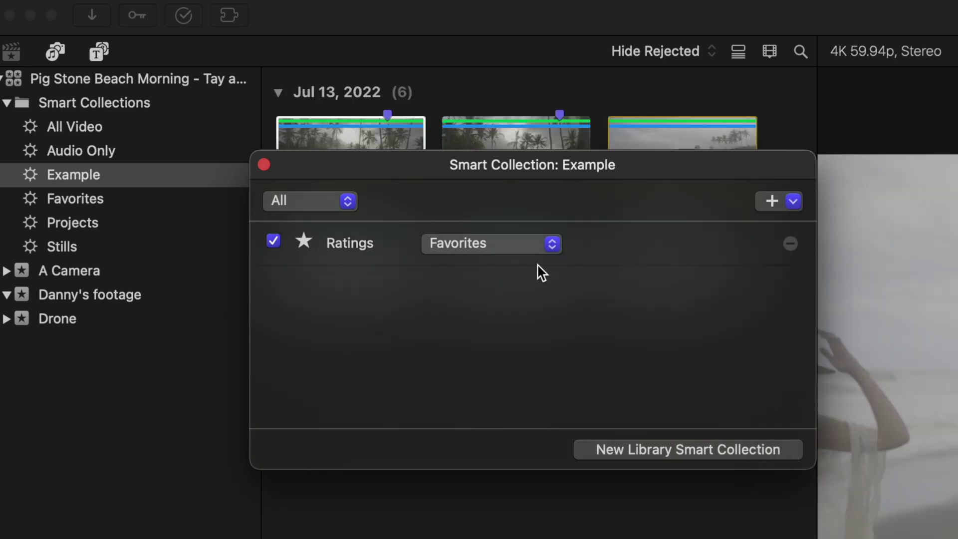
left_click(792, 202)
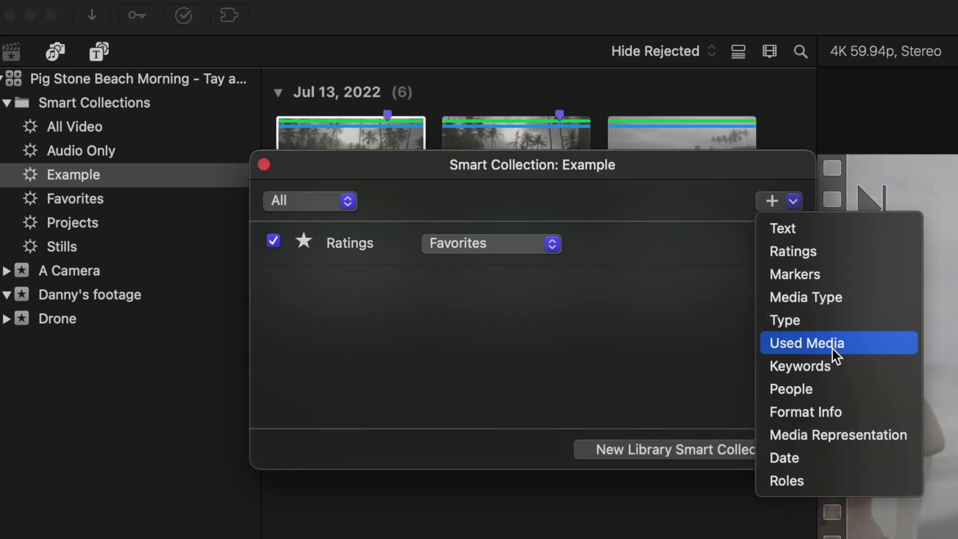
left_click(830, 344)
left_click(478, 319)
left_click(793, 202)
left_click(813, 274)
key("Escape")
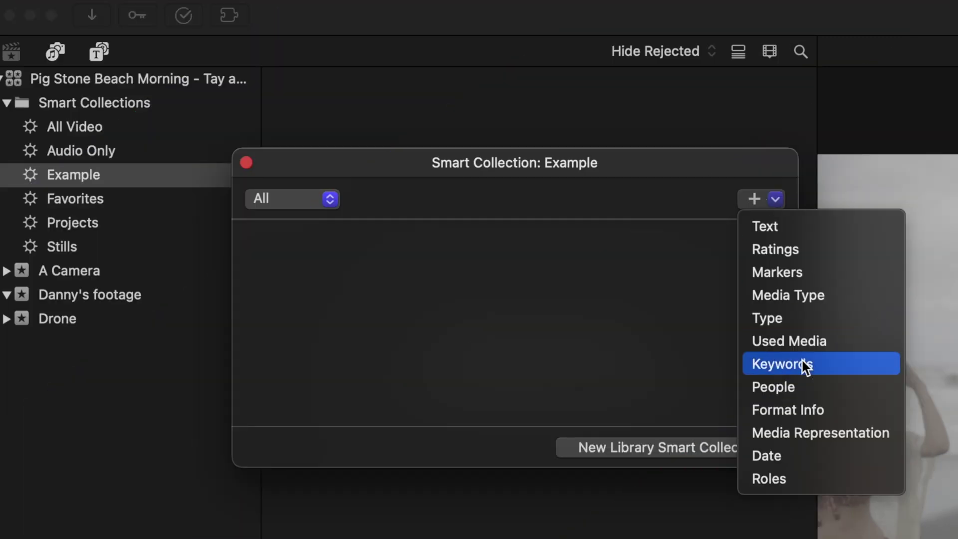
- Add a Keywords rule, unchecking A CAMERA, DRONE VIDEOS, sad and tracking to leave hill
left_click(804, 366)
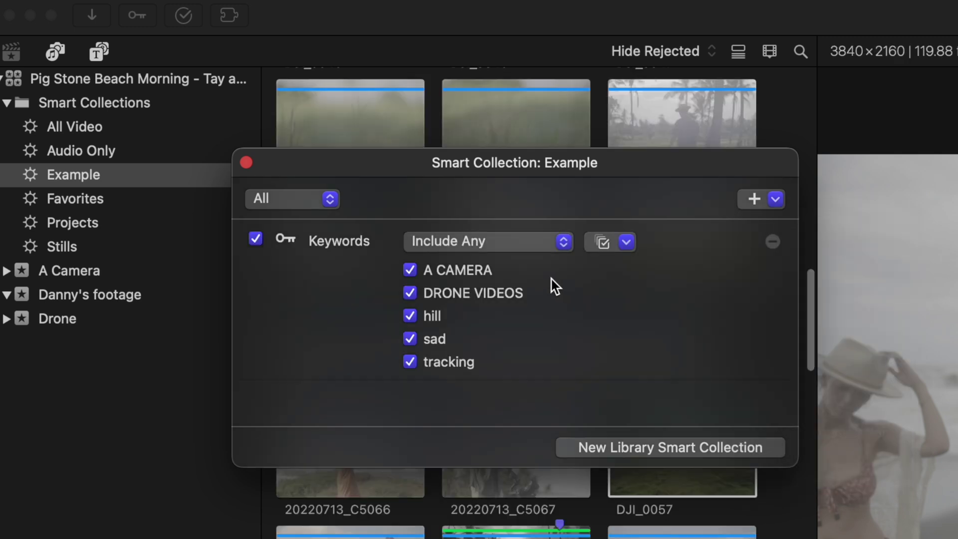
left_click(410, 270)
left_click(410, 293)
left_click(409, 338)
left_click(409, 362)
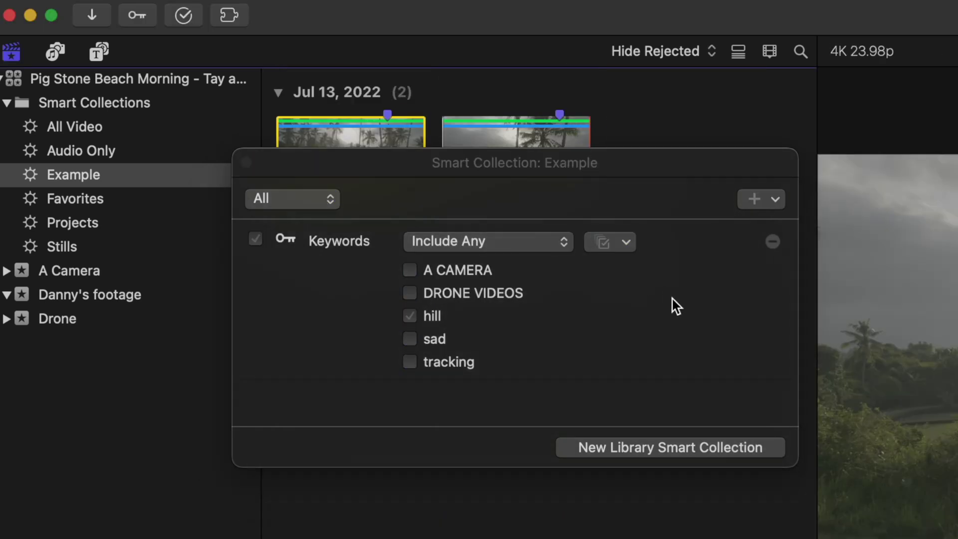
- Add a date rule matching clips imported before 09-19-2022
left_click(771, 203)
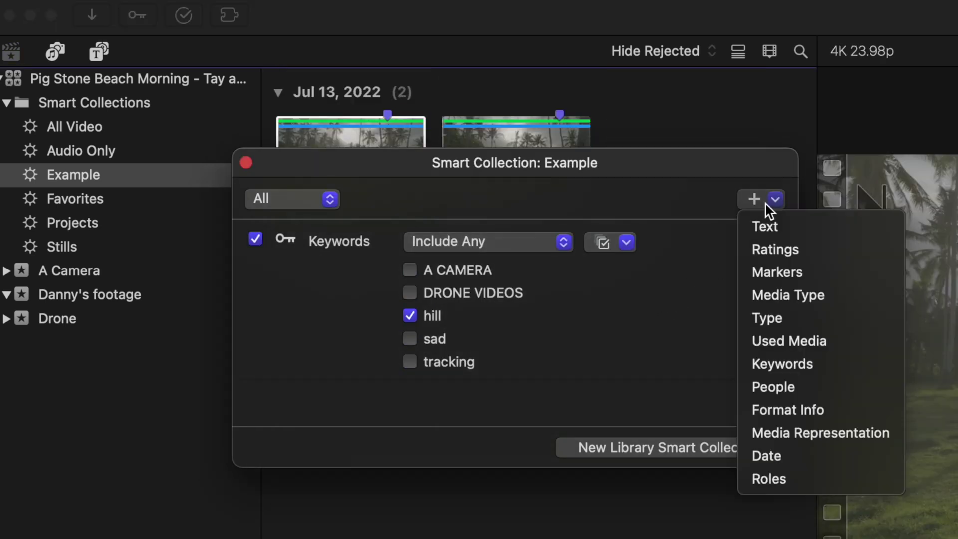
left_click(787, 456)
left_click(521, 373)
left_click(520, 397)
left_click(597, 372)
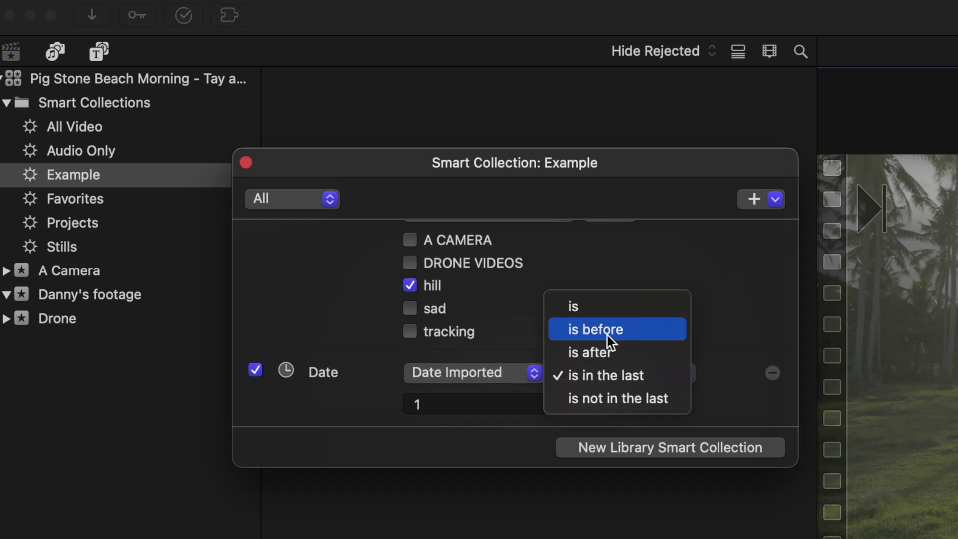
left_click(607, 332)
- Add a Type rule matching only Synchronized clips
left_click(773, 200)
left_click(767, 317)
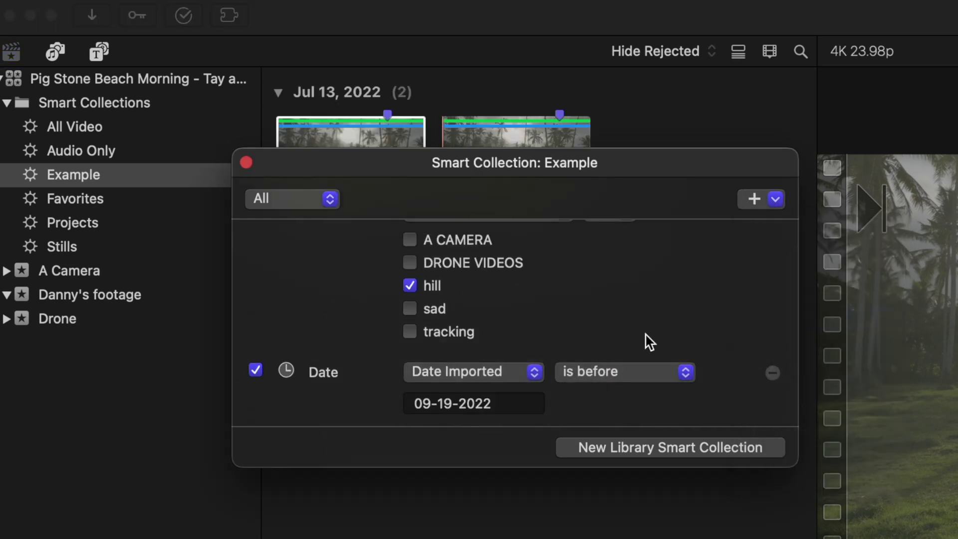
left_click(576, 401)
left_click(582, 442)
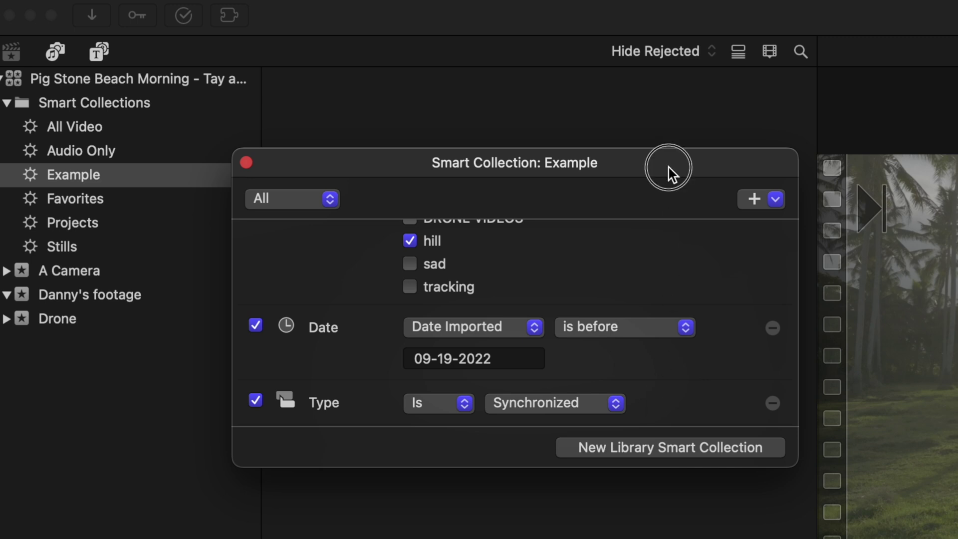
left_click_drag(668, 168, 666, 331)
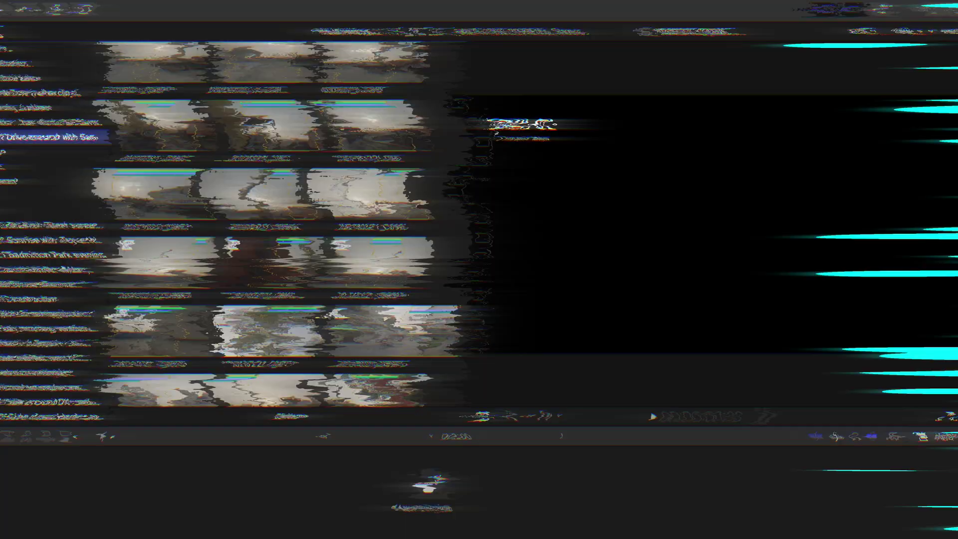
- Show the 02-02-21 Sewing Ladies event's gimabl movement keyword collection
left_click(60, 107)
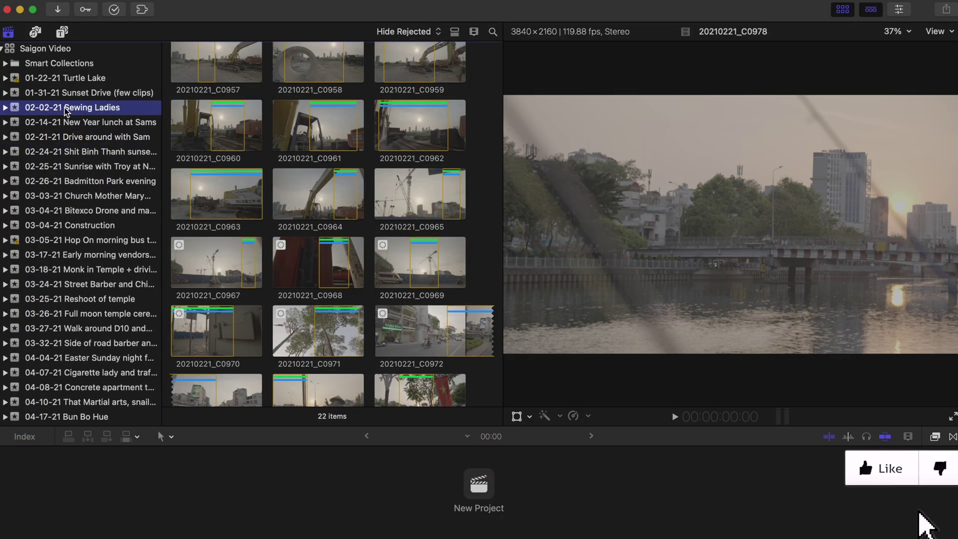
left_click(6, 107)
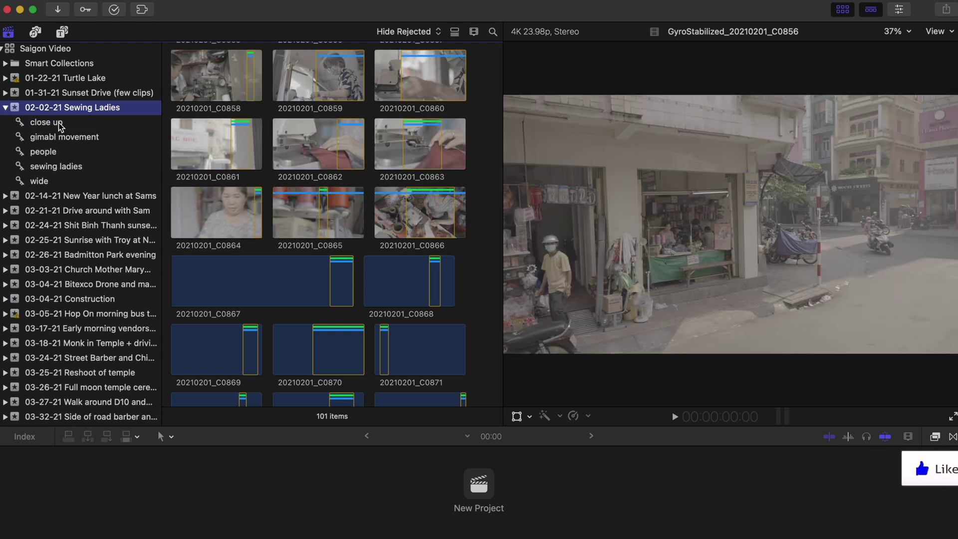
left_click(56, 122)
left_click(99, 139)
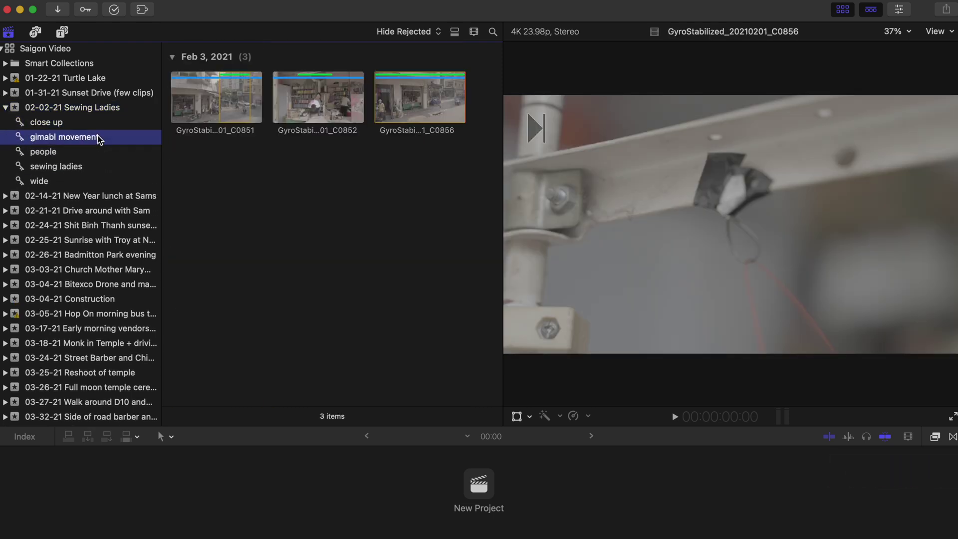